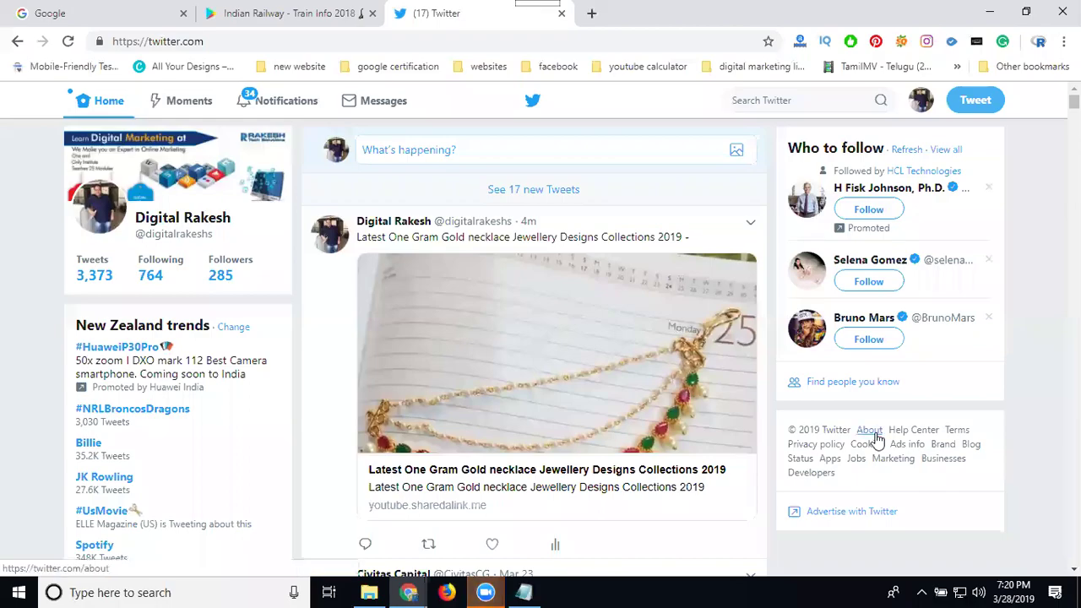
Check the Indian Railway app's Google Play page, open Twitter Ads from the Twitter account, and back out of adding a credit card
left_click(296, 13)
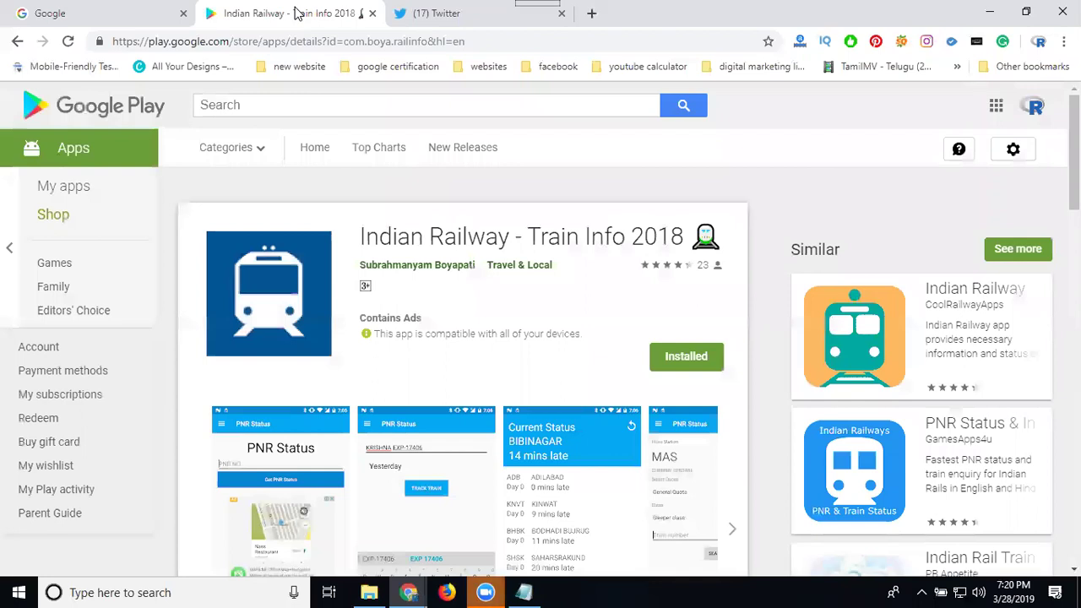
left_click(428, 15)
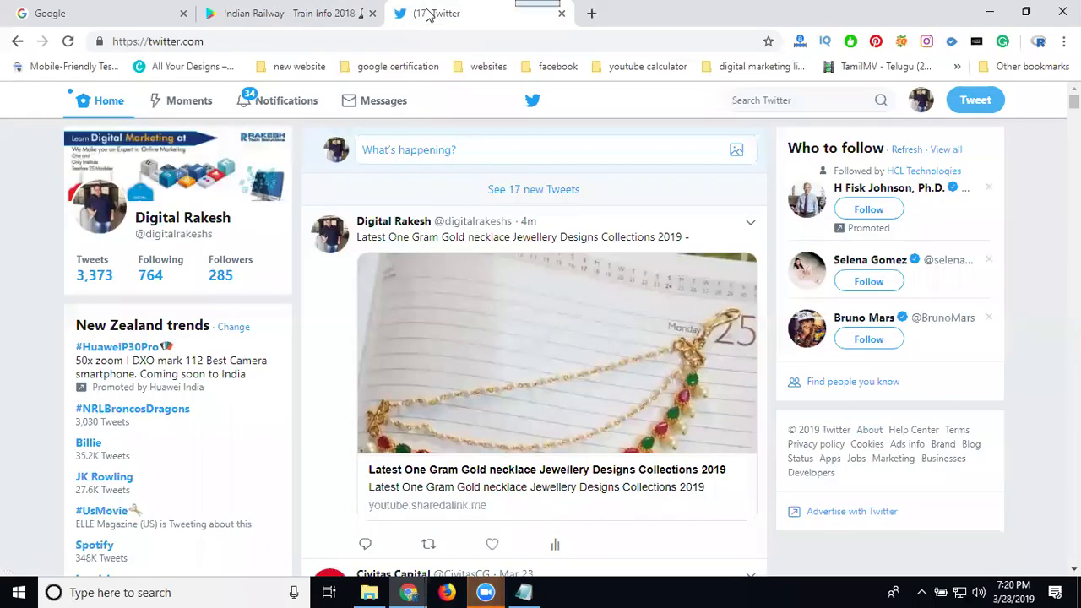
left_click(919, 108)
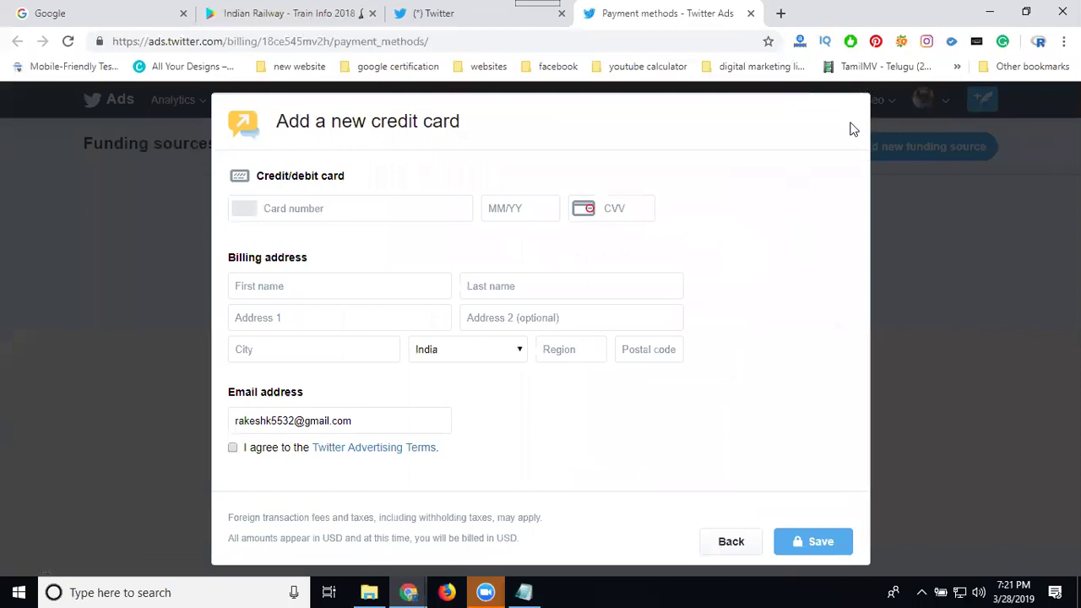
left_click(731, 544)
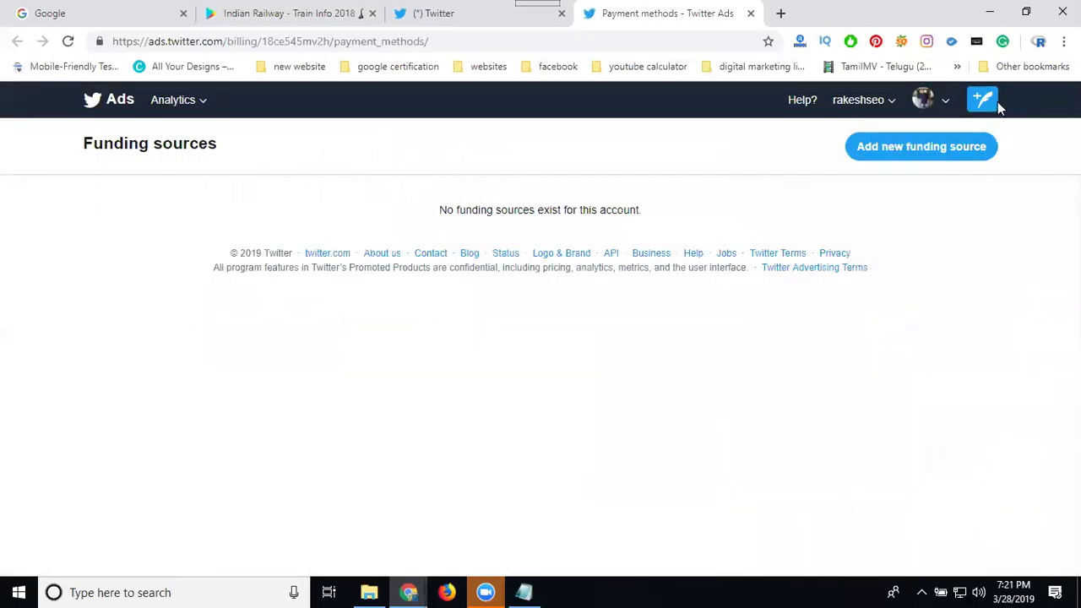
Go to the Cards library through the ads Tweet composer and start creating an Image app Card
left_click(986, 101)
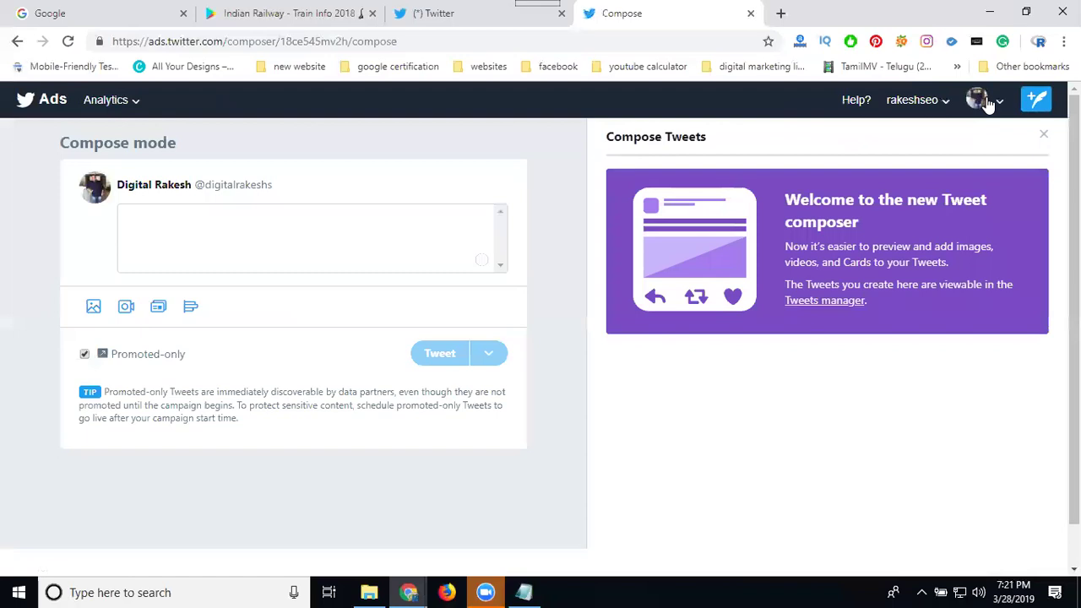
left_click(157, 310)
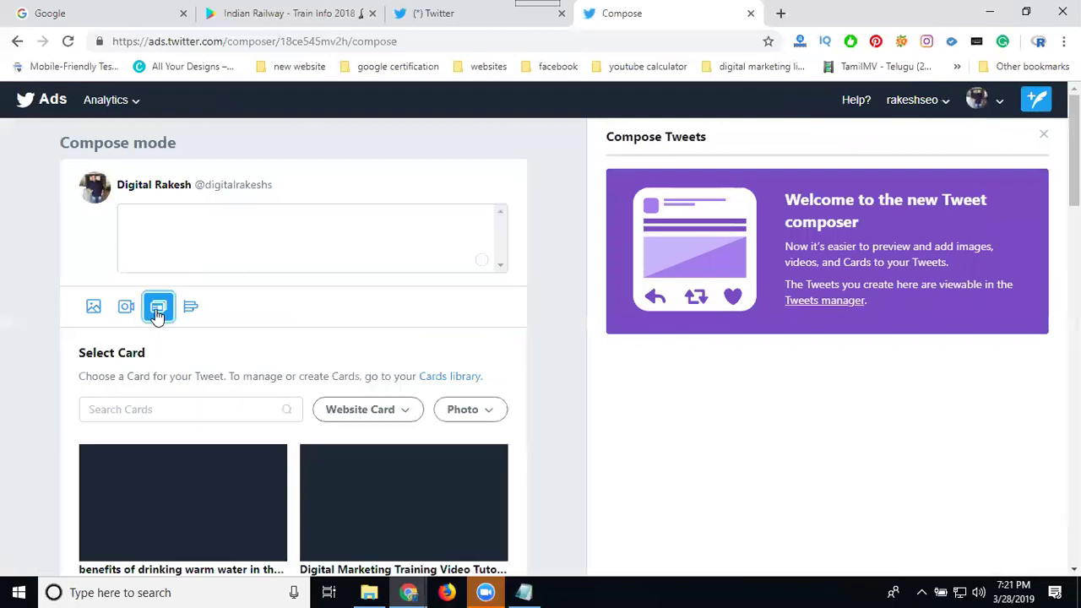
left_click(445, 382)
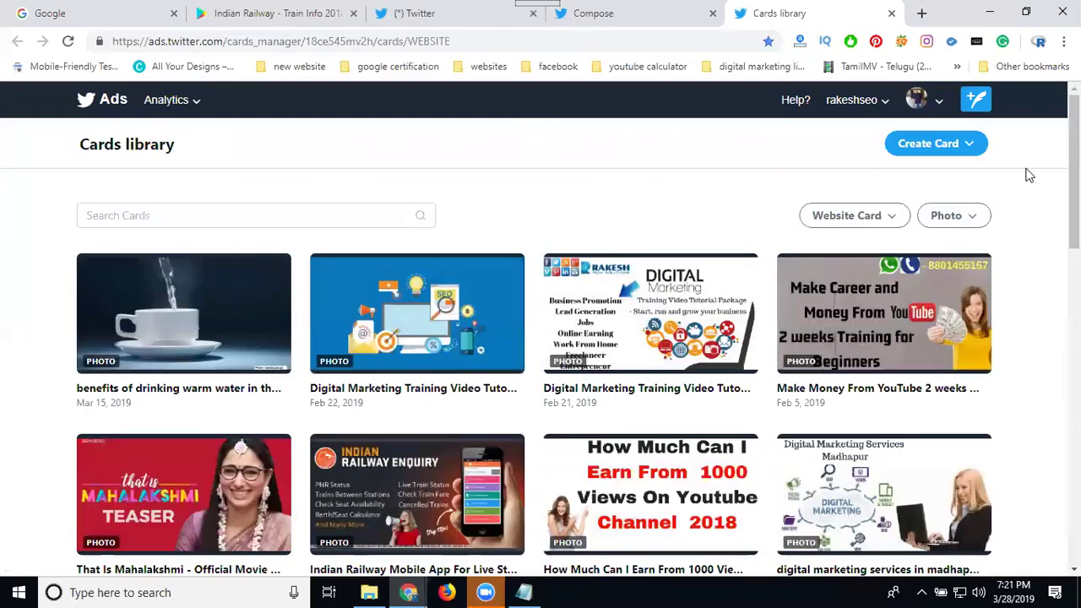
left_click(952, 150)
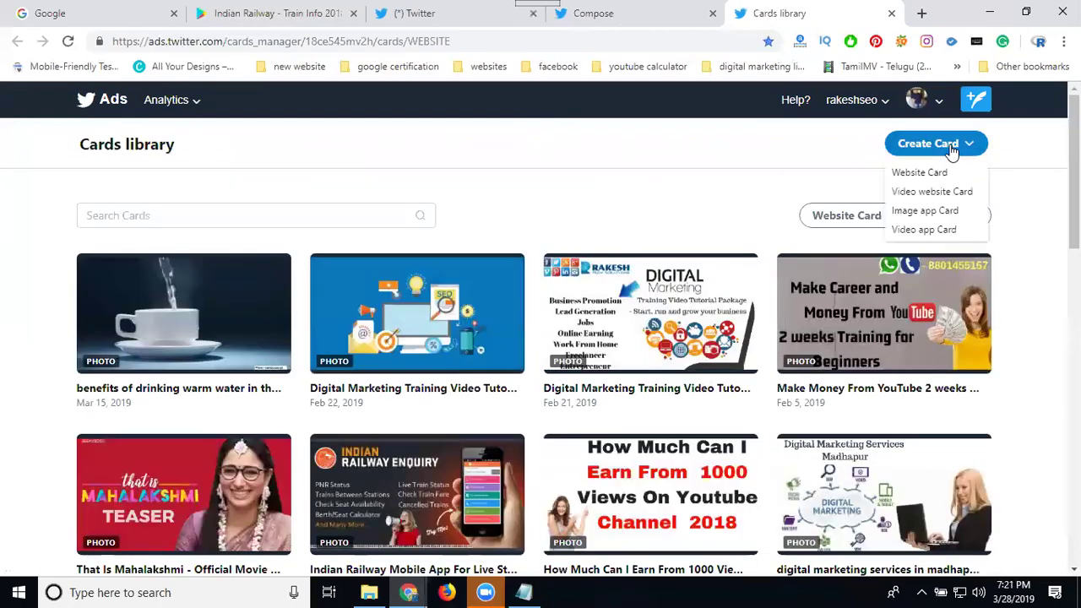
left_click(903, 211)
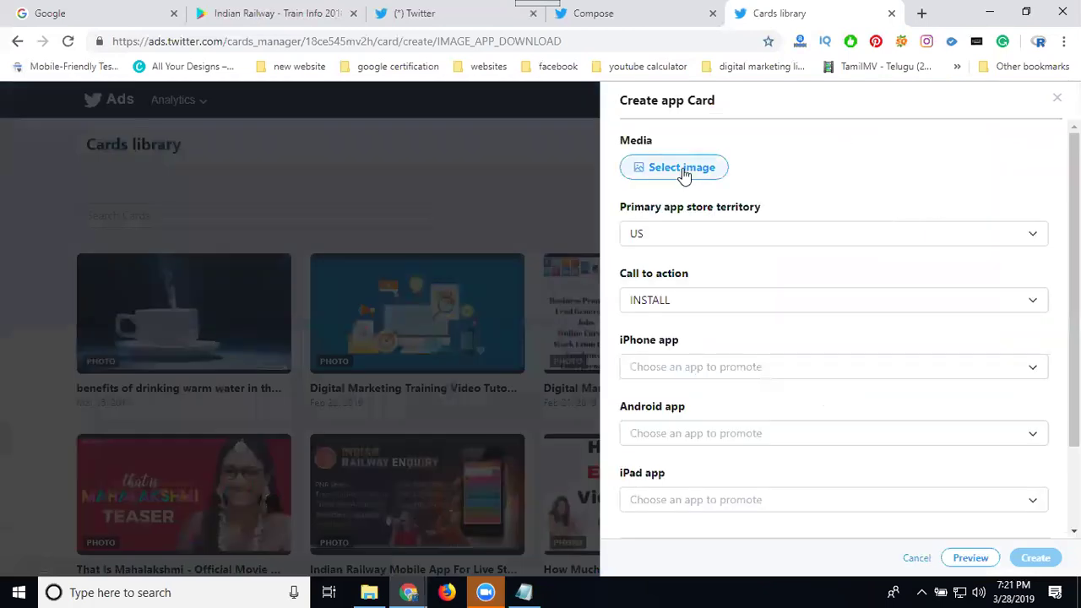
Add the "apps" train image from Local Disk (E:), folder "apps promotions", as the Card media, cropped at 1.91:1 along its upper edge
left_click(684, 169)
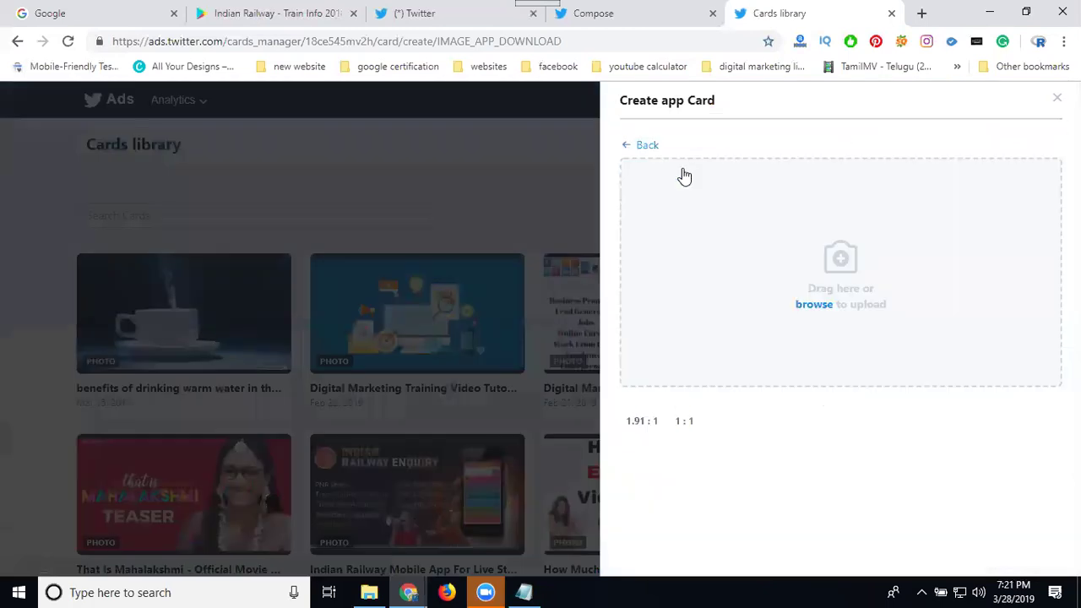
left_click(828, 262)
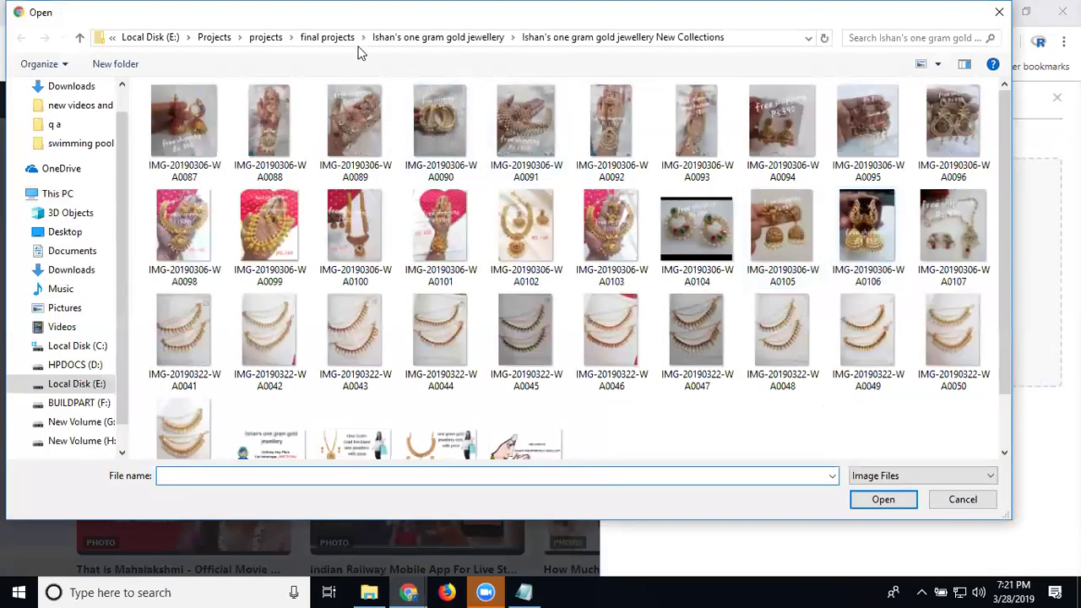
left_click(167, 38)
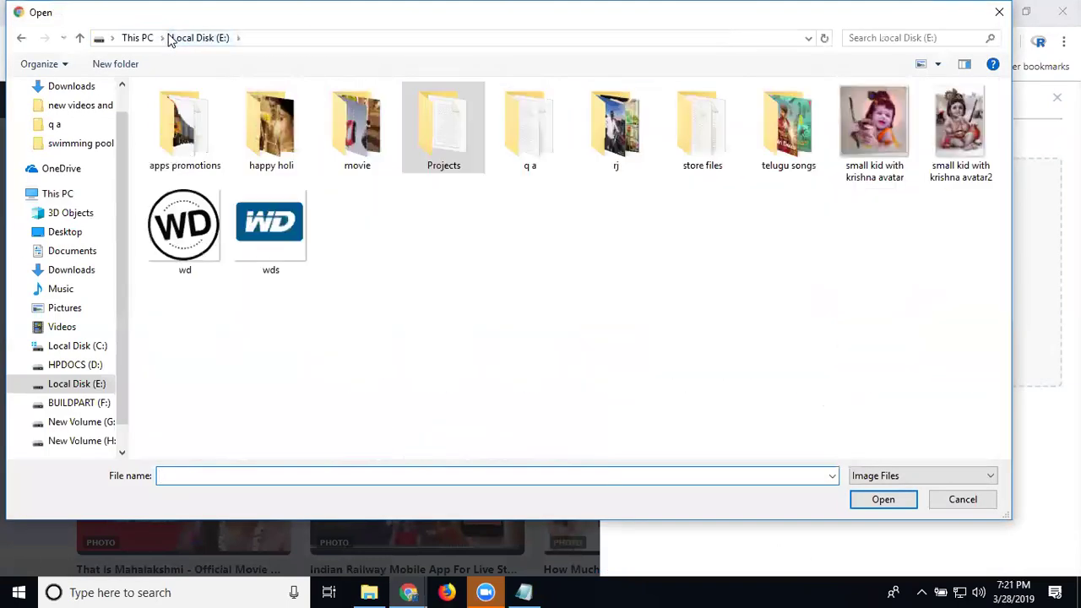
double_click(200, 126)
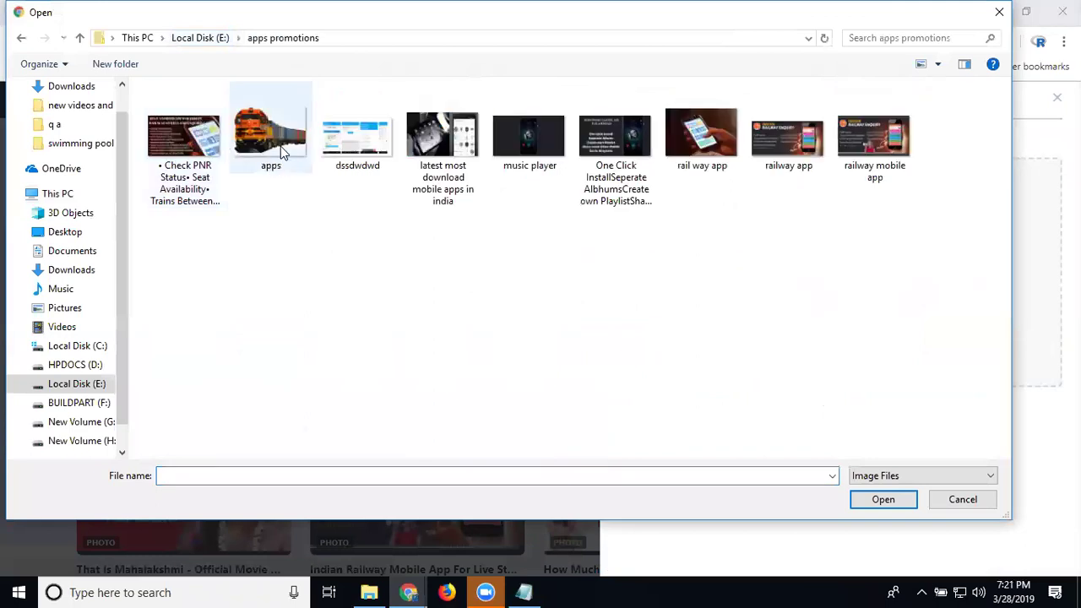
double_click(283, 150)
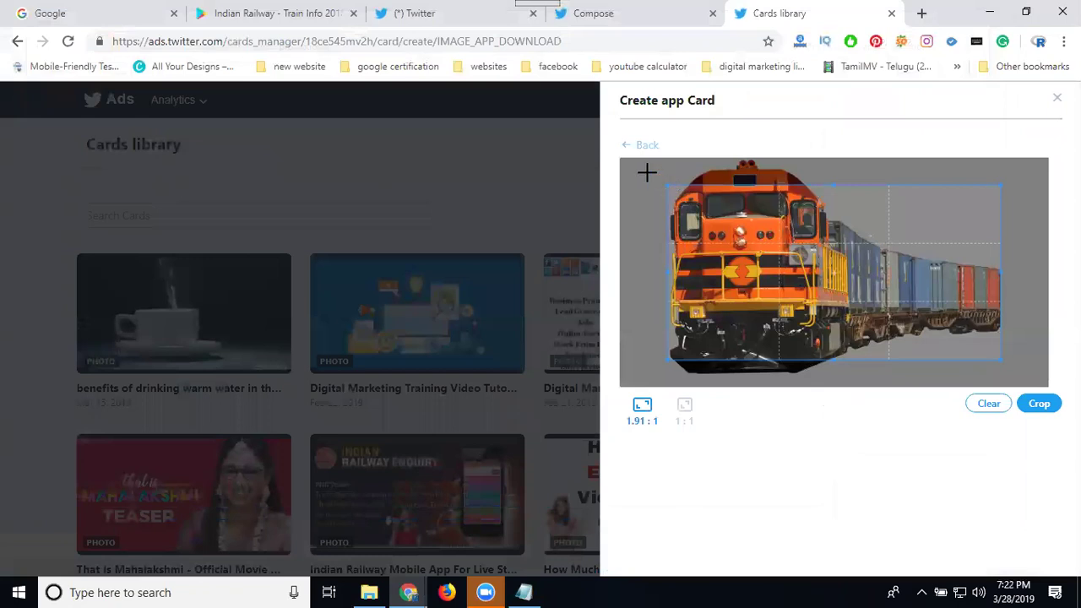
left_click_drag(728, 221, 728, 194)
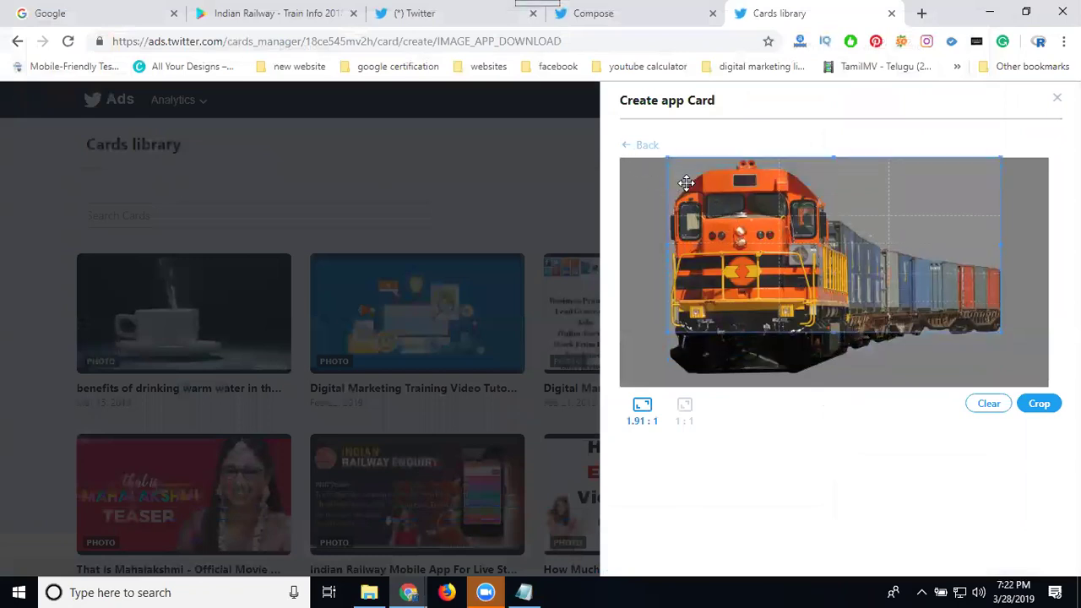
left_click(1042, 406)
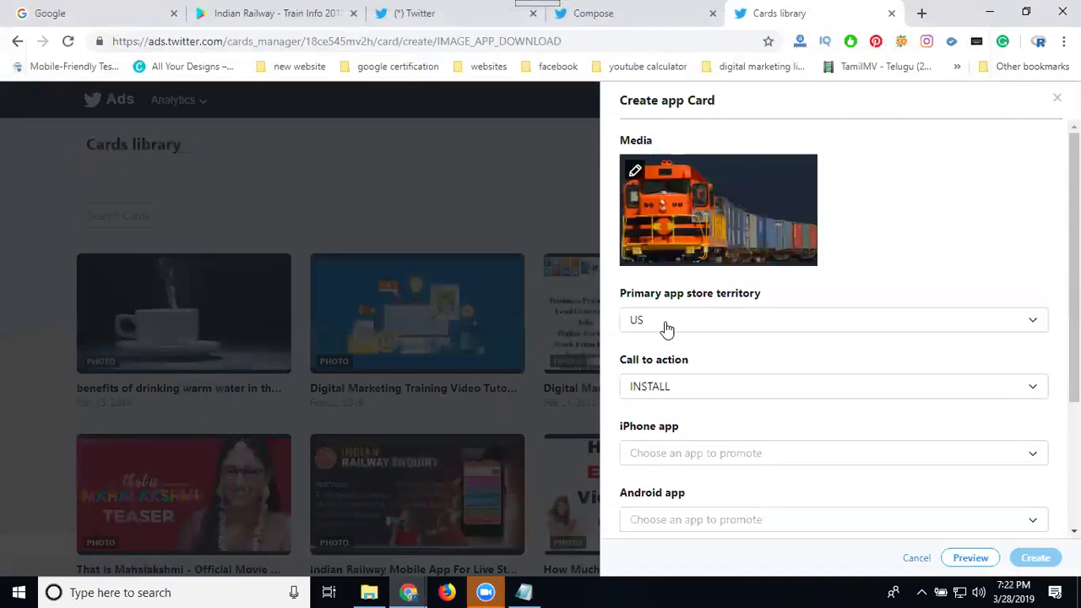
Set the Card's primary app store territory to India and its call to action to Install
left_click(667, 327)
scroll(682, 382, "down", 3)
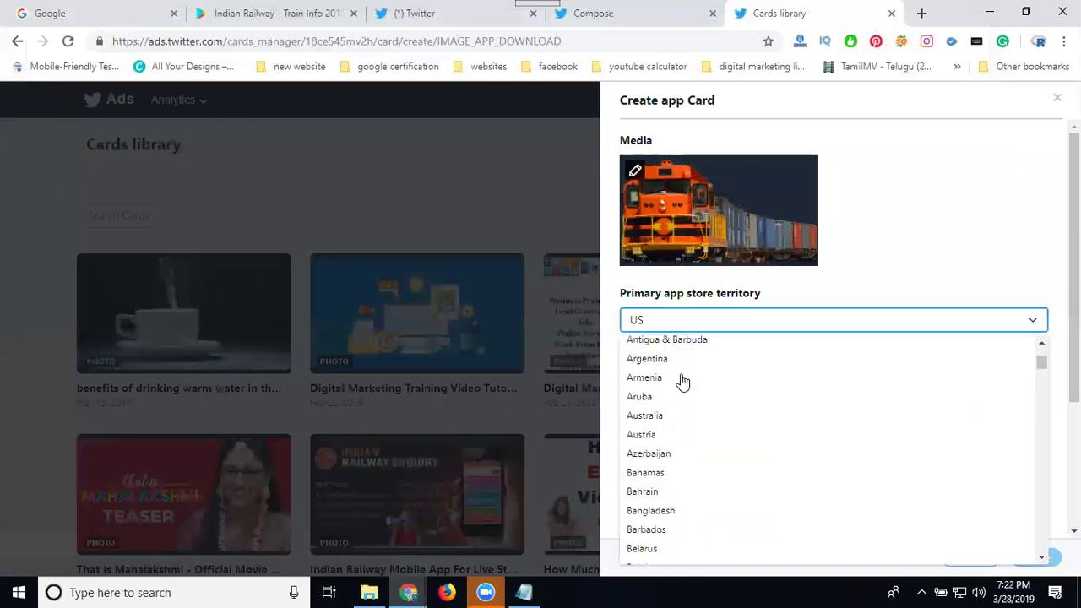
scroll(683, 396, "down", 10)
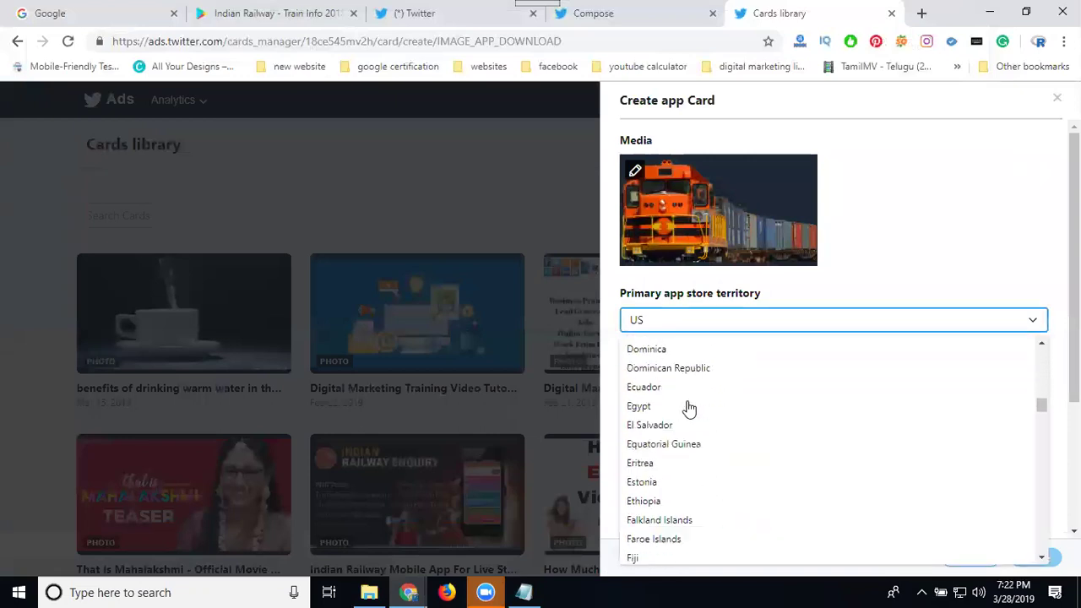
scroll(688, 409, "down", 6)
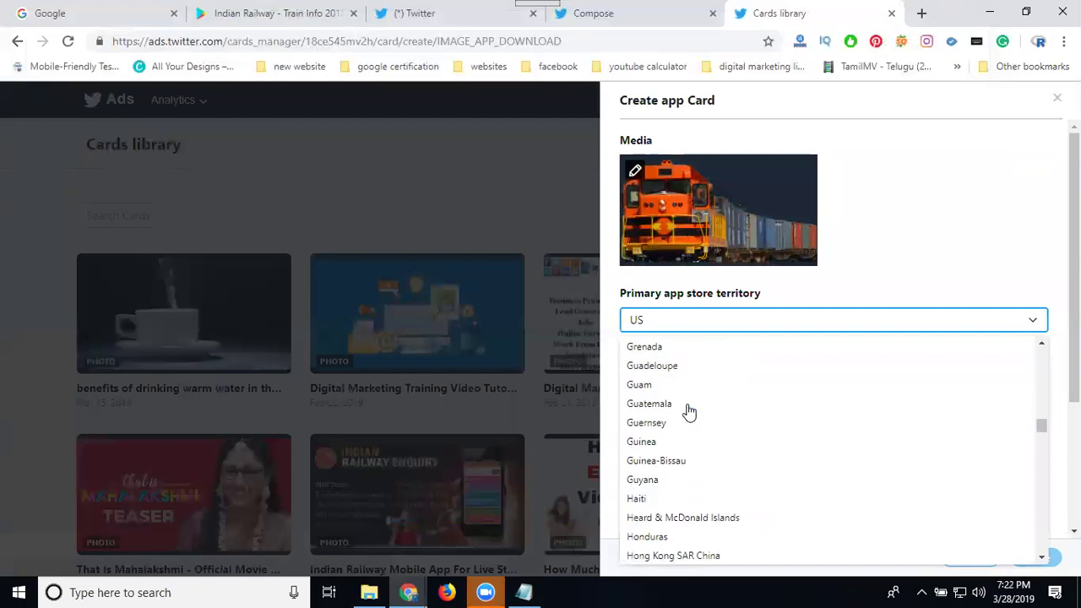
scroll(689, 410, "down", 3)
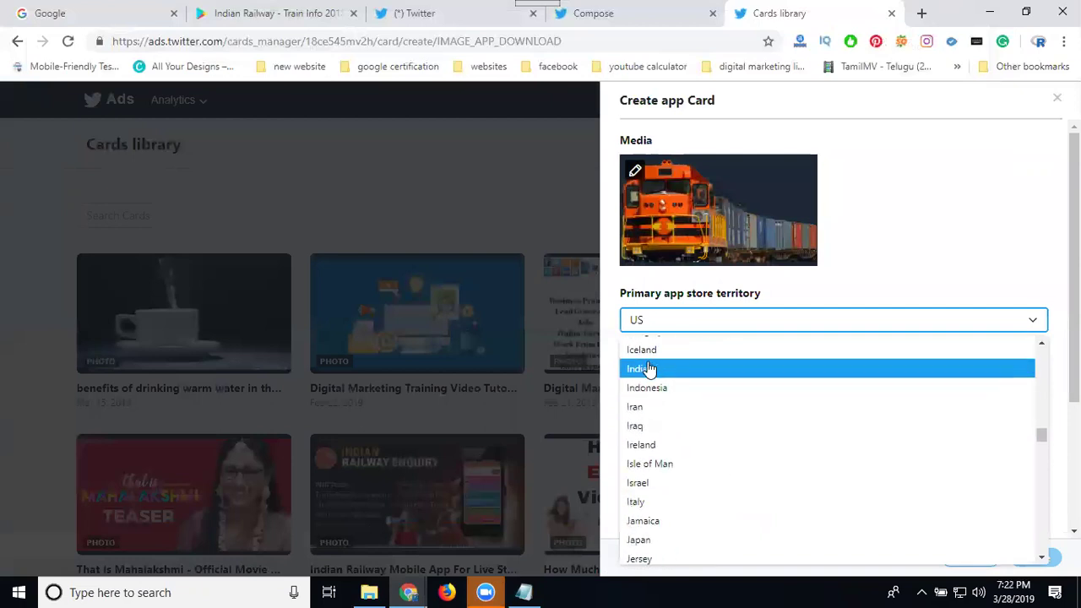
left_click(647, 369)
left_click(667, 390)
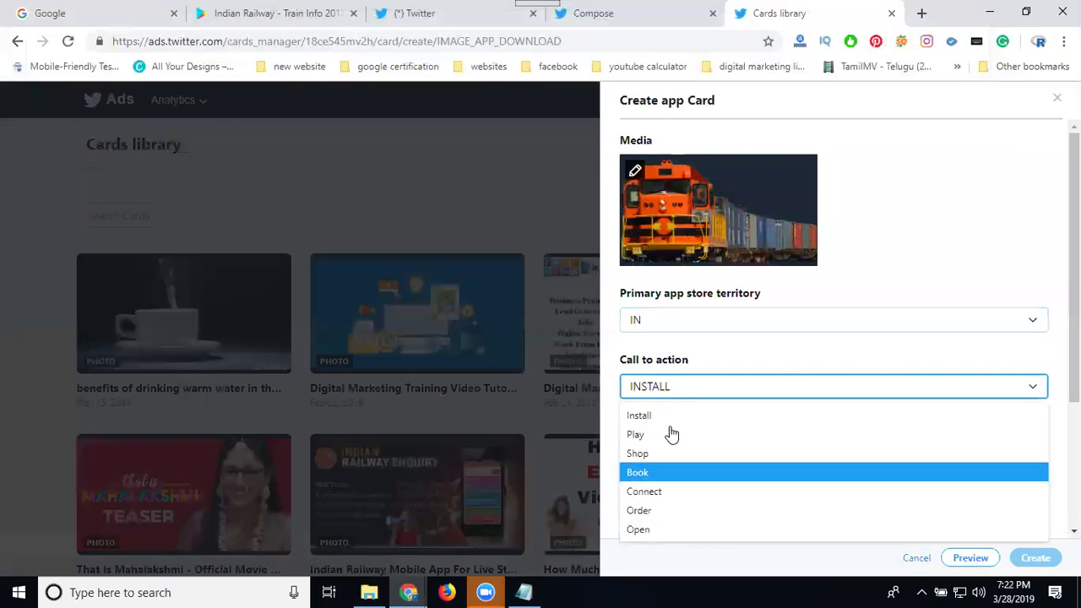
left_click(671, 417)
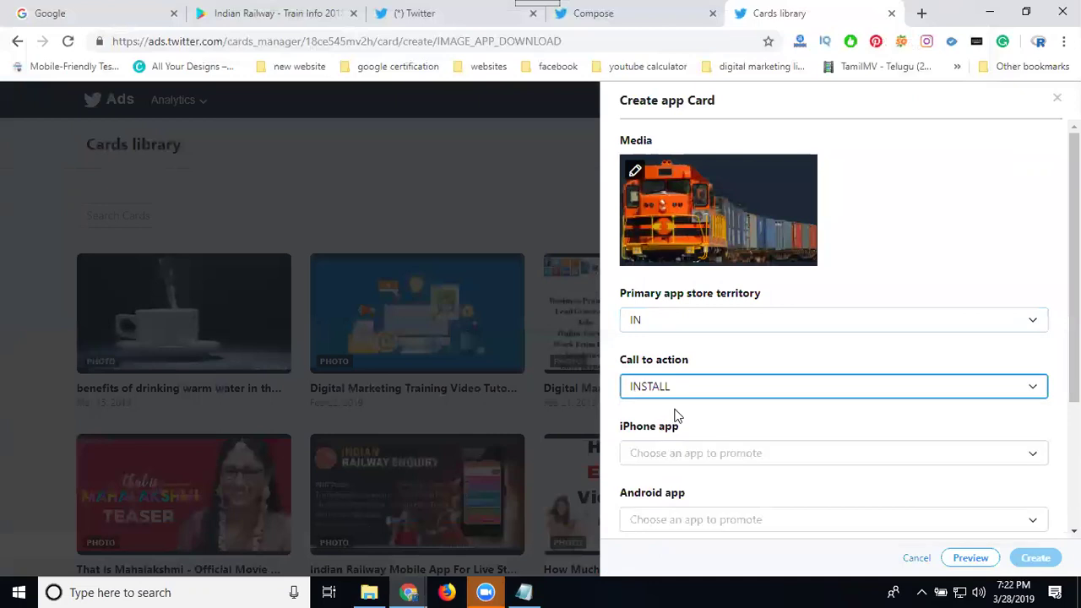
Look through the Card's available Android apps and choose to create a new one
scroll(1019, 259, "down", 3)
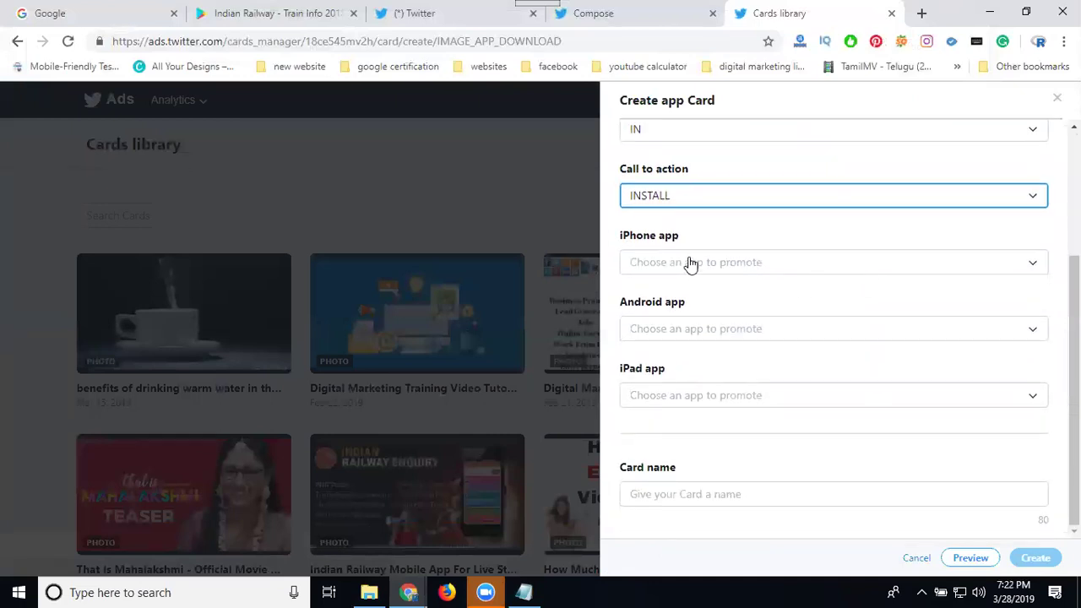
left_click(663, 333)
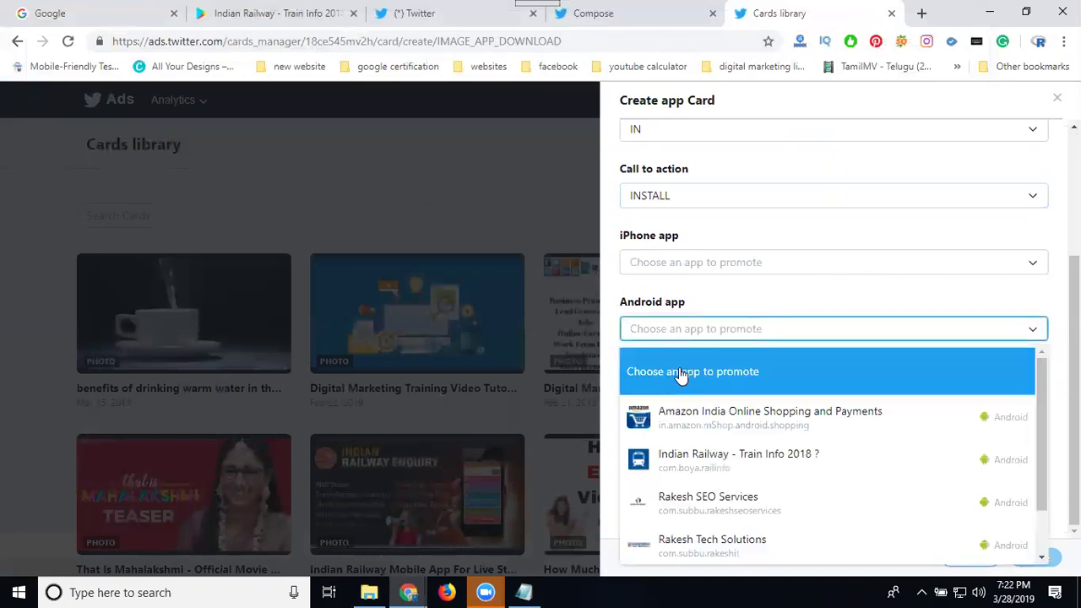
scroll(726, 397, "down", 1)
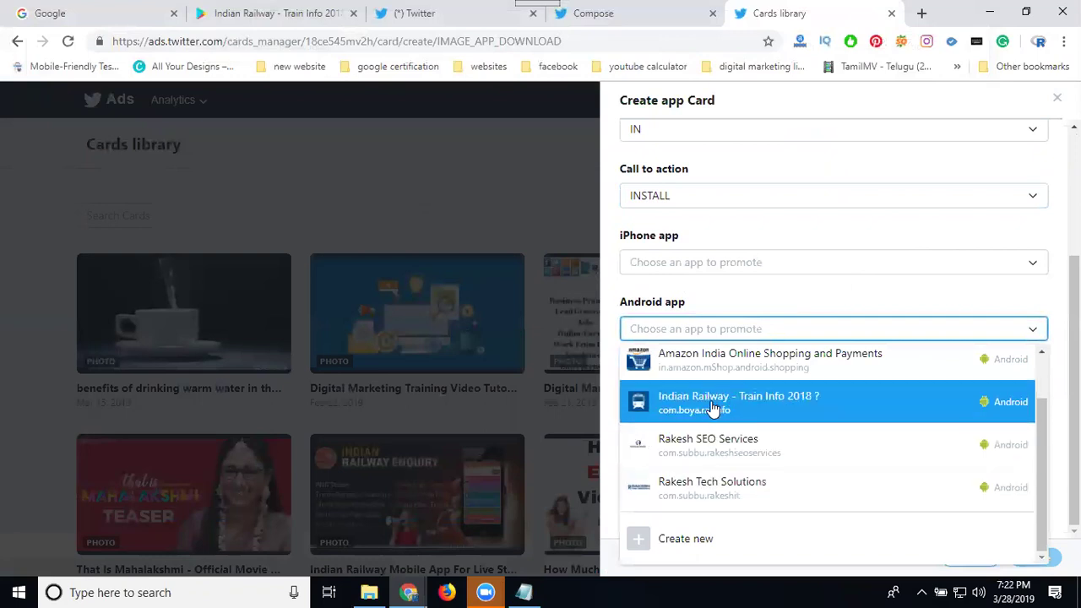
scroll(714, 408, "up", 1)
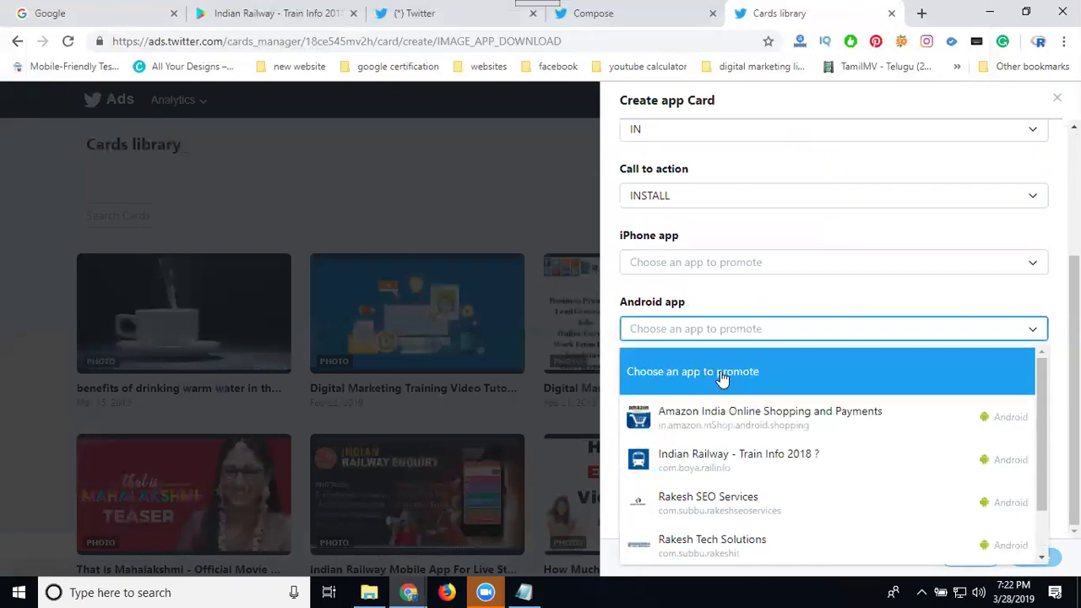
left_click(722, 378)
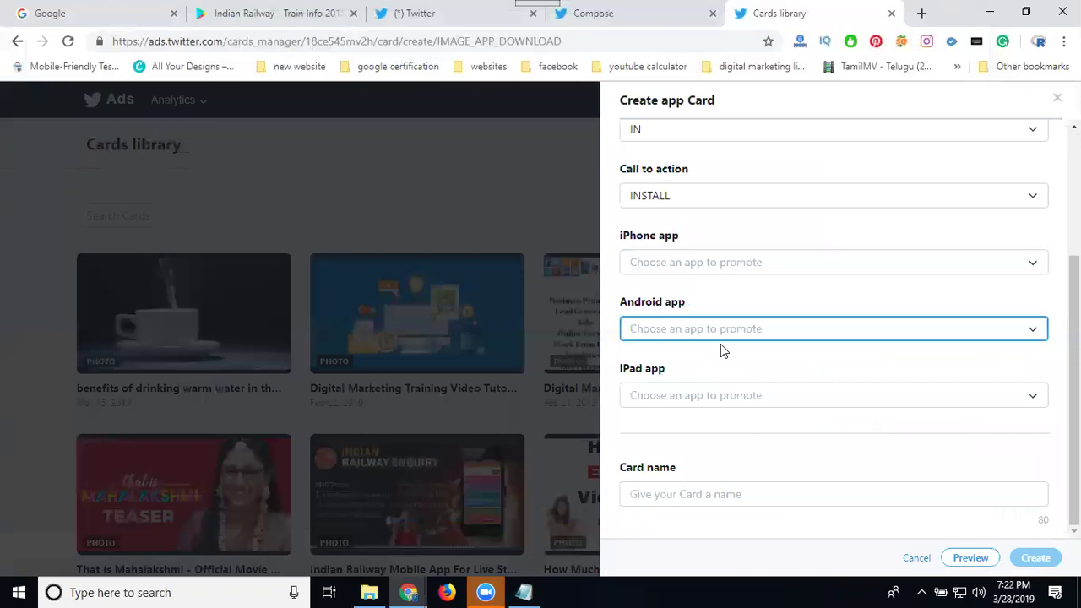
left_click(717, 336)
left_click(700, 381)
left_click(714, 333)
scroll(749, 410, "down", 1)
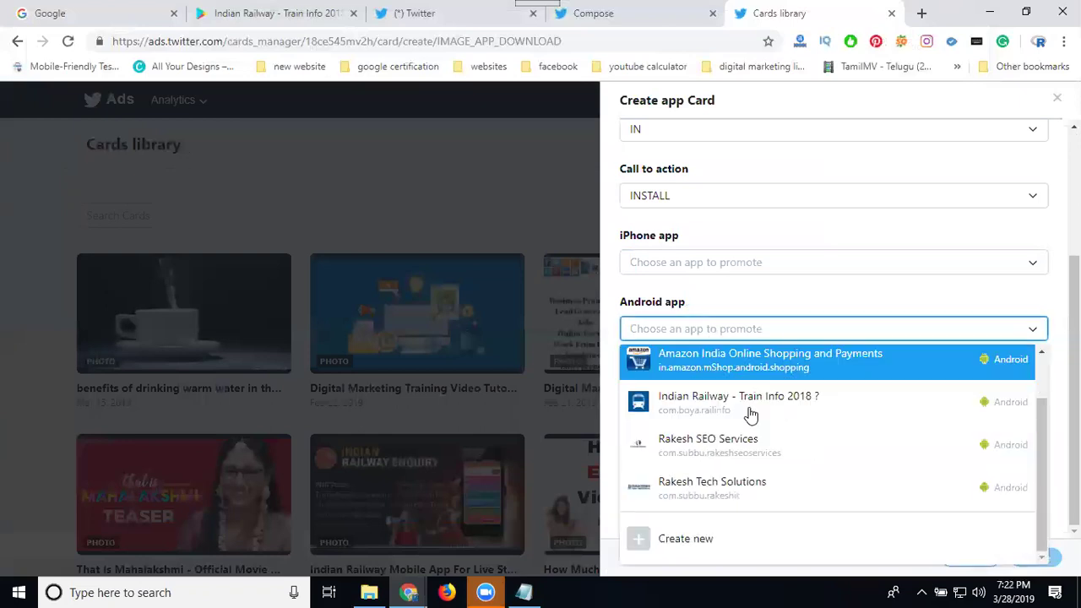
left_click(706, 545)
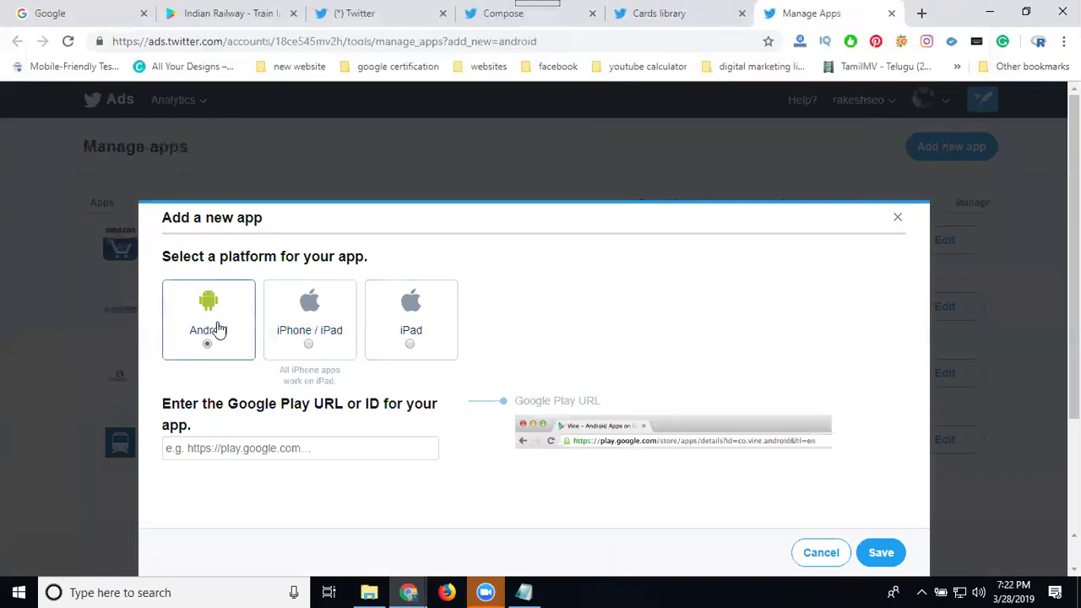
Submit the Indian Railway - Train Info 2018 Android app using its copied Google Play URL, ending in id=com.boya.railinfo&hl=en
left_click(227, 13)
left_click(257, 44)
key("ctrl+c")
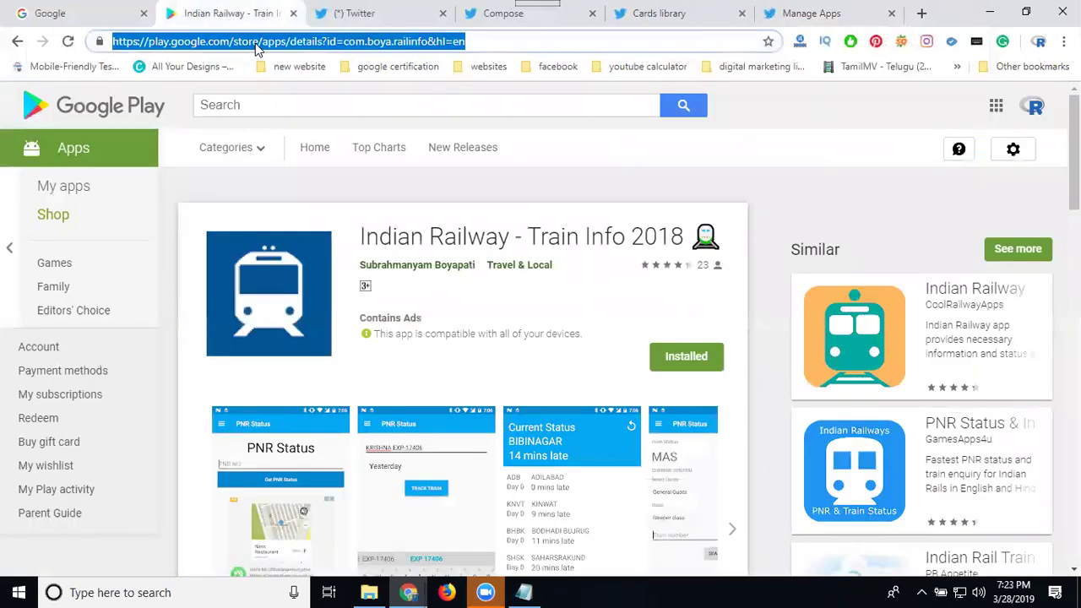
left_click(799, 12)
left_click(328, 445)
key("ctrl+v")
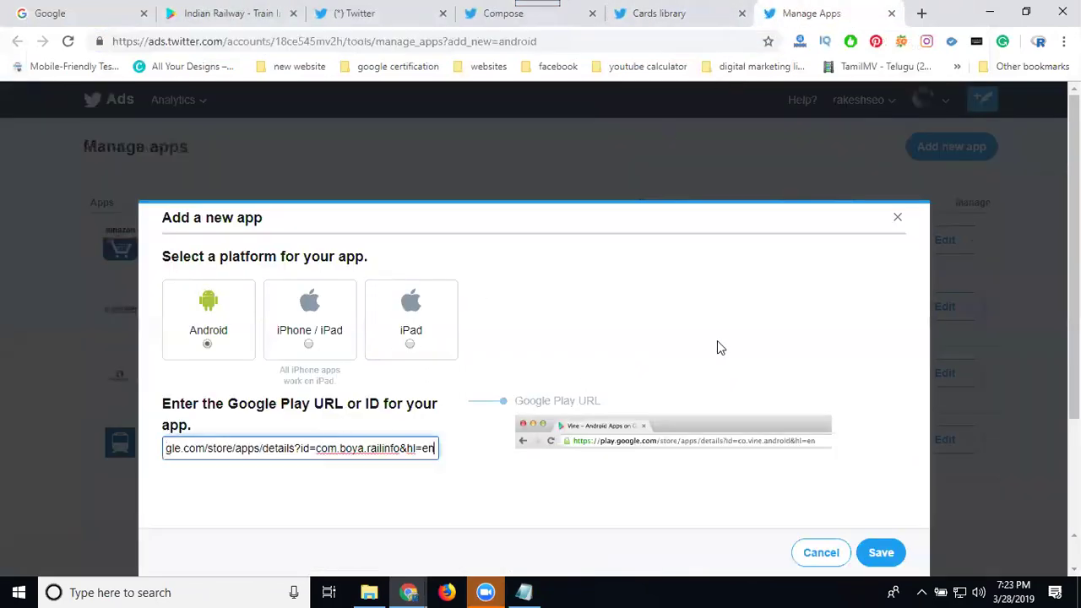
scroll(717, 340, "down", 3)
key("Tab")
key("Return")
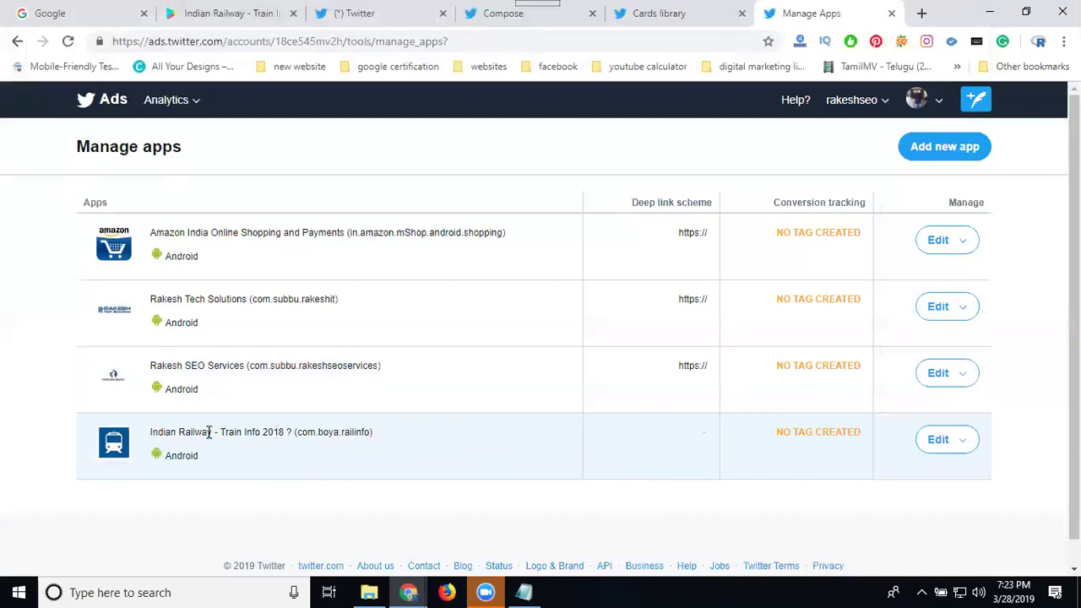
Compare the app's Google Play listing with the Manage apps list and return to the app Card form
left_click(208, 15)
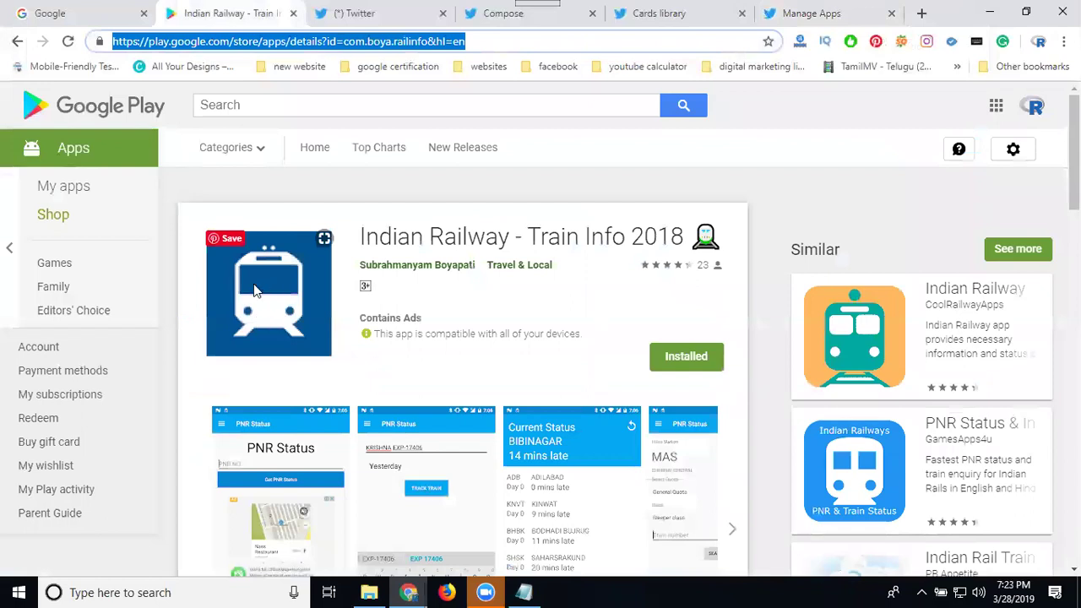
left_click(823, 14)
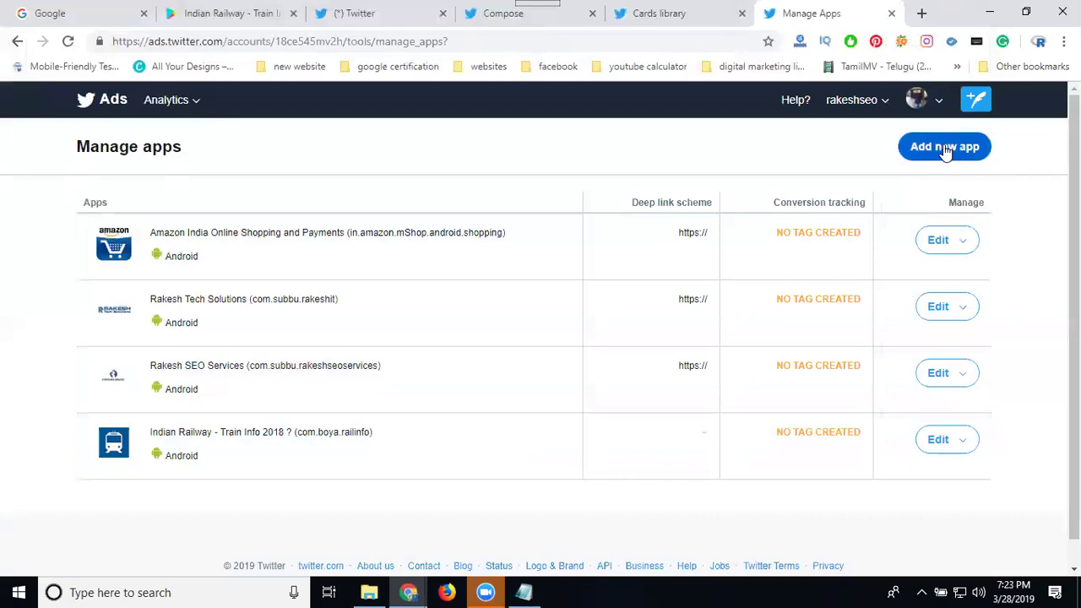
left_click(652, 17)
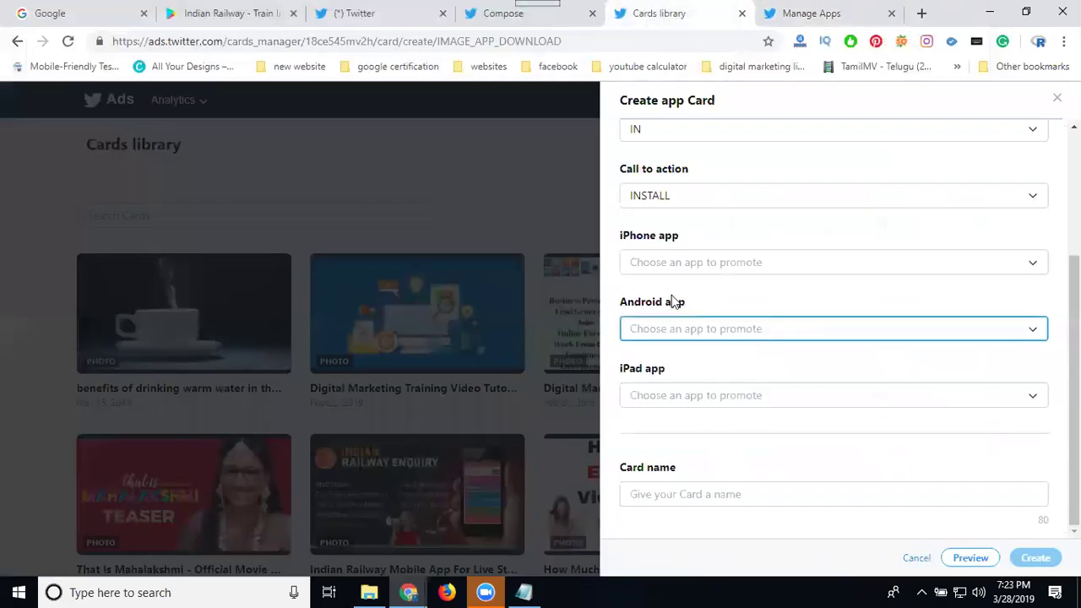
Choose Indian Railway - Train Info 2018 as the Card's Android app and name the Card "railway app"
left_click(670, 335)
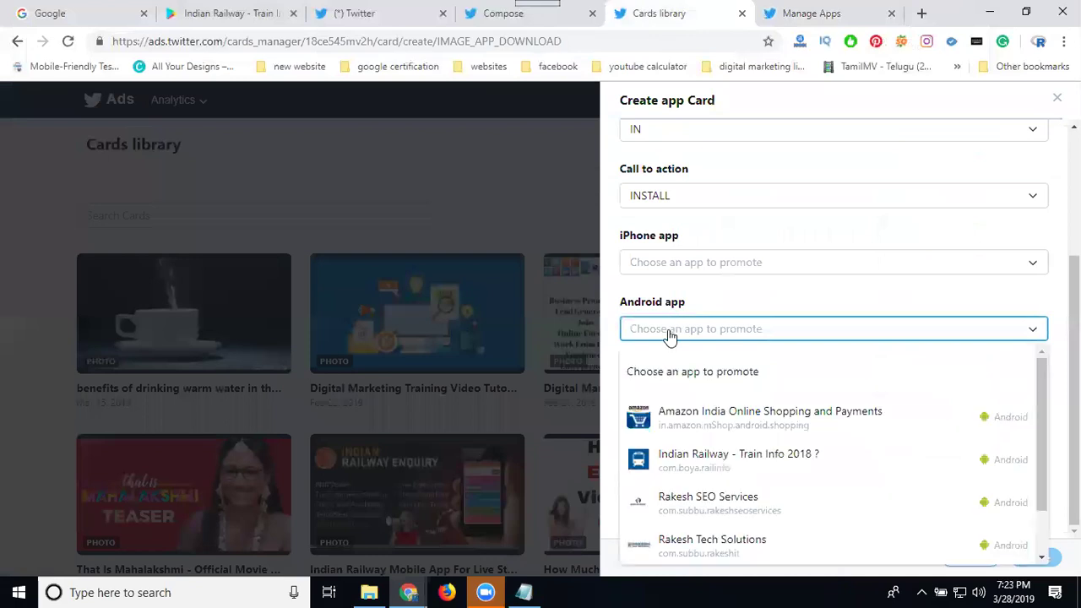
left_click(689, 464)
scroll(854, 263, "down", 1)
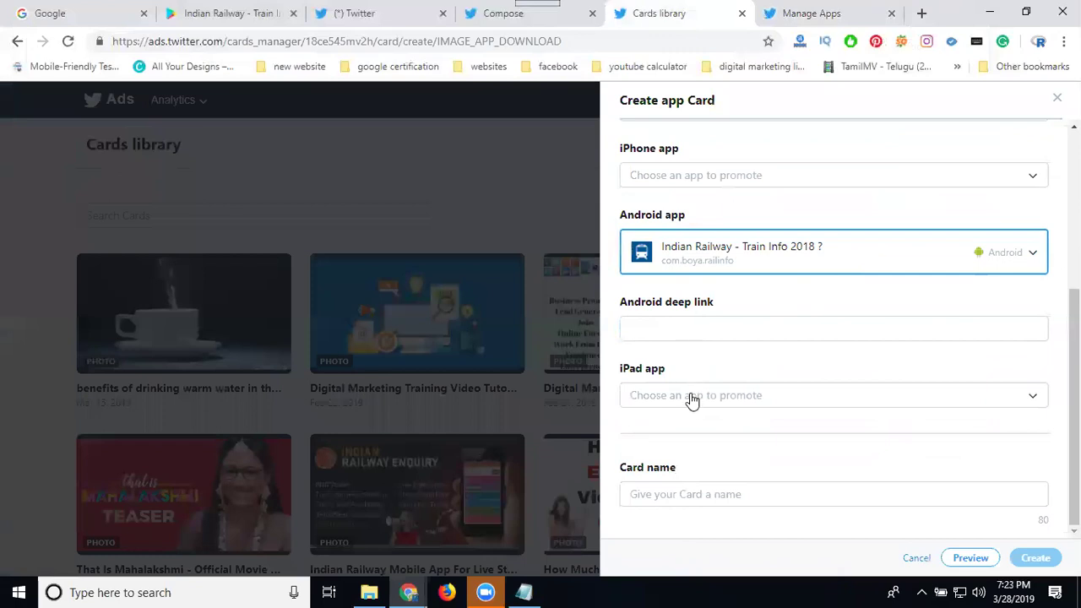
left_click(678, 494)
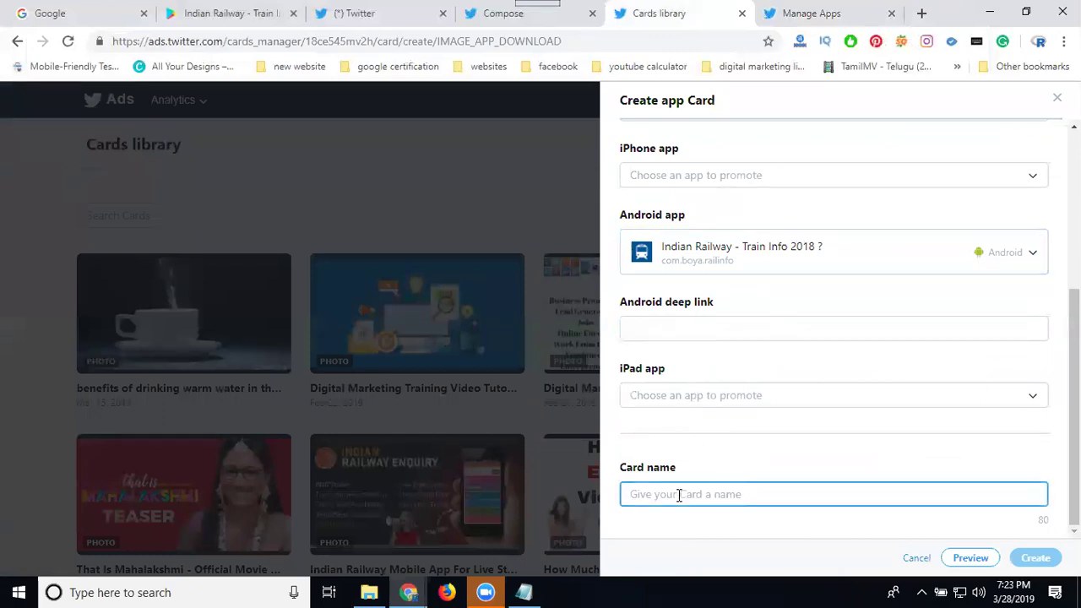
type("I")
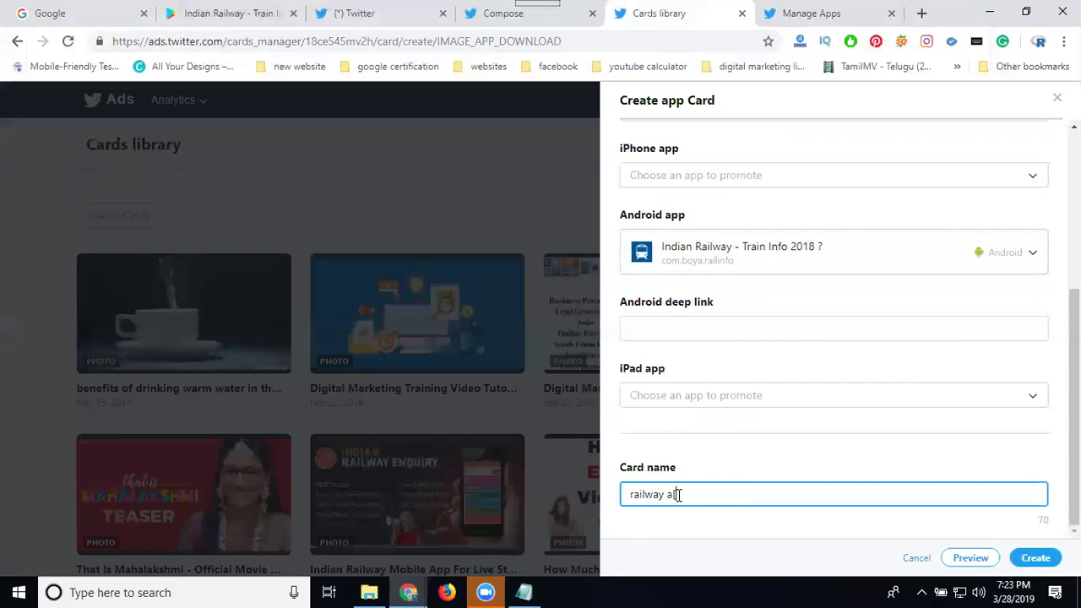
key("ctrl+a")
key("ctrl+c")
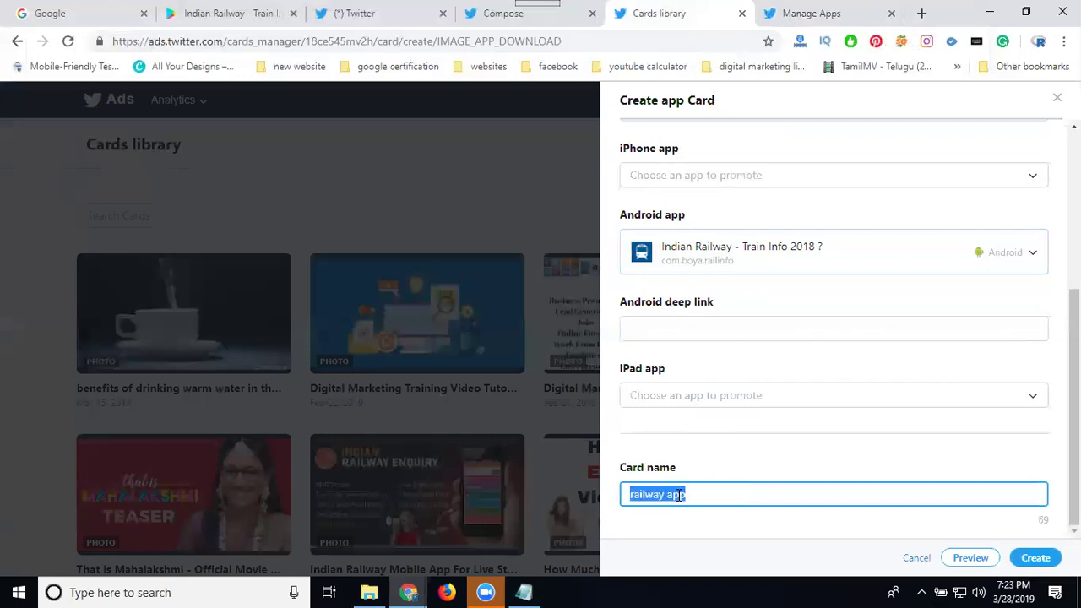
left_click(689, 323)
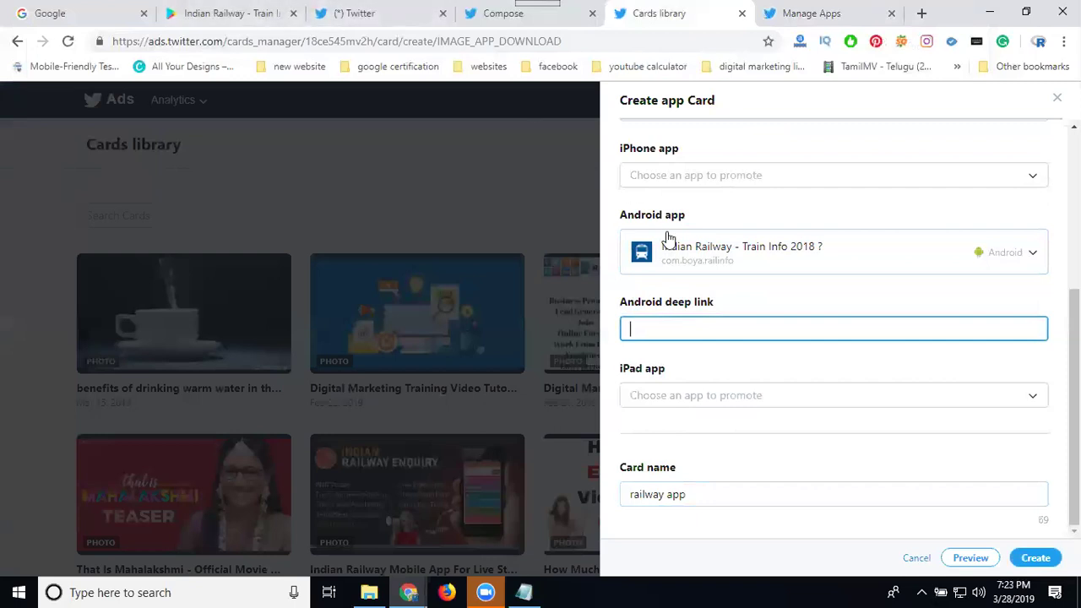
key("ctrl+v")
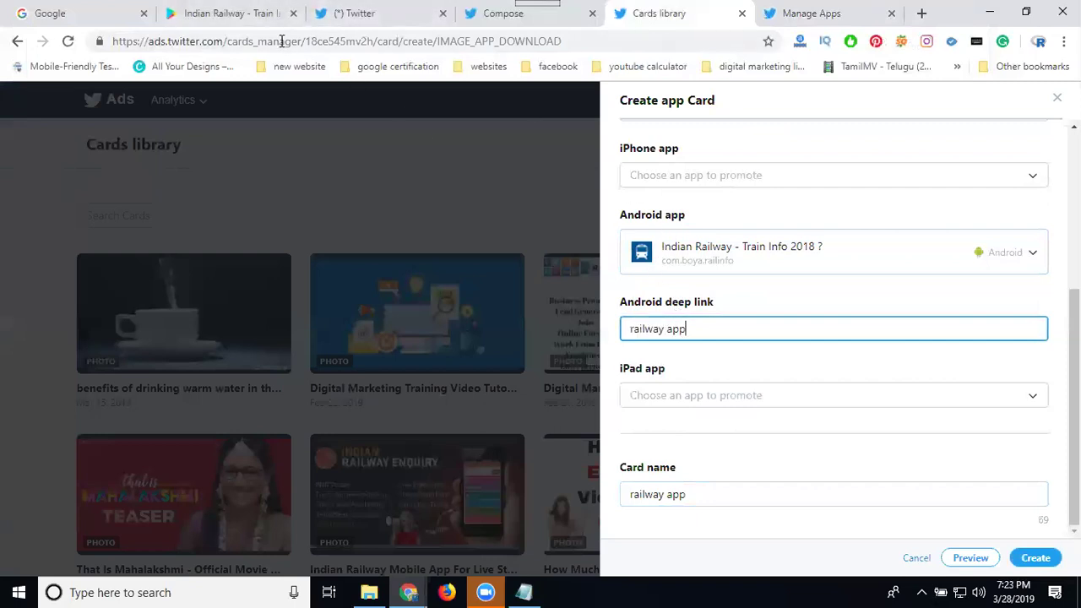
left_click(245, 13)
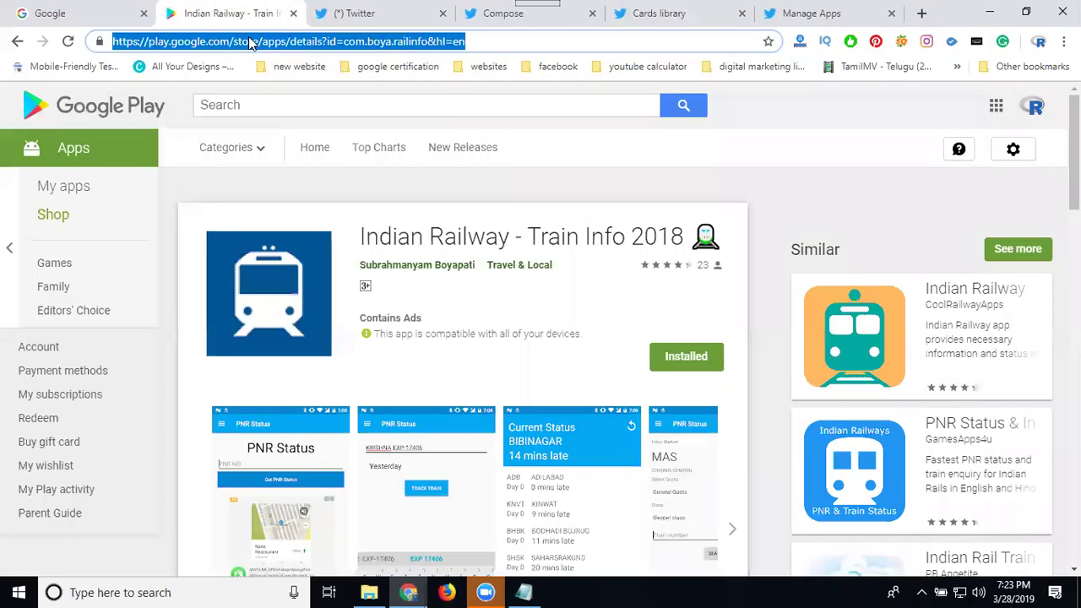
left_click(635, 13)
double_click(714, 327)
key("ctrl+a")
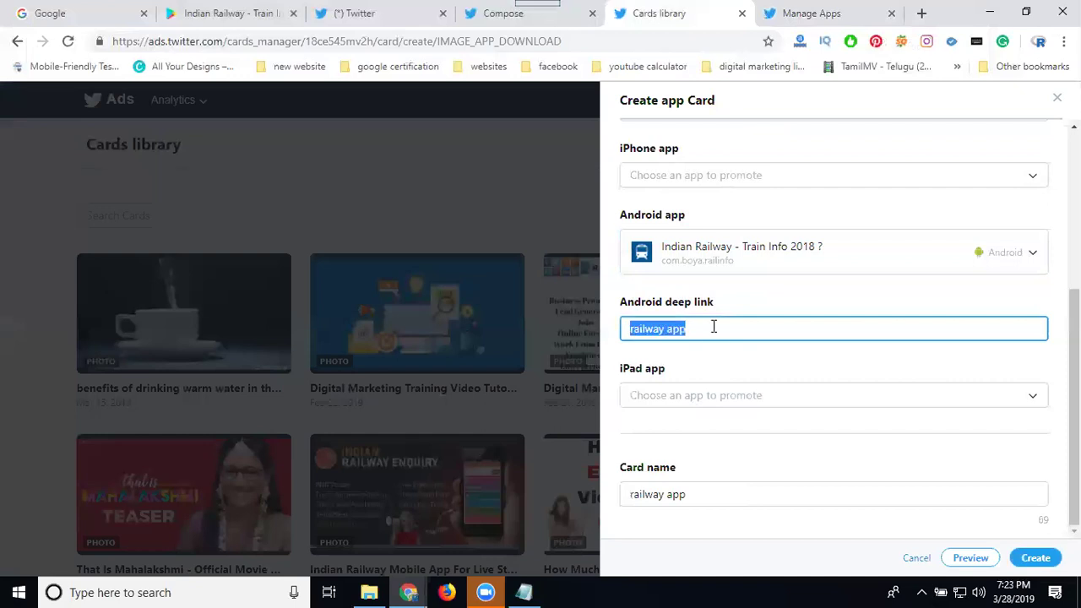
type("https://play.google.com/store/apps/details?id=com.boya.railinfo&hl=en")
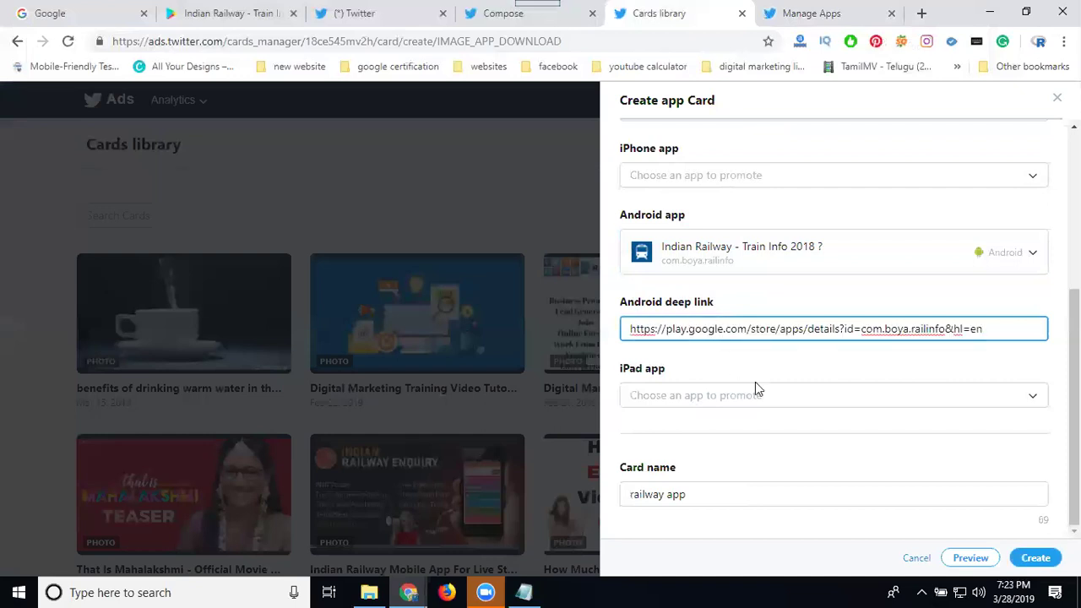
left_click(1035, 558)
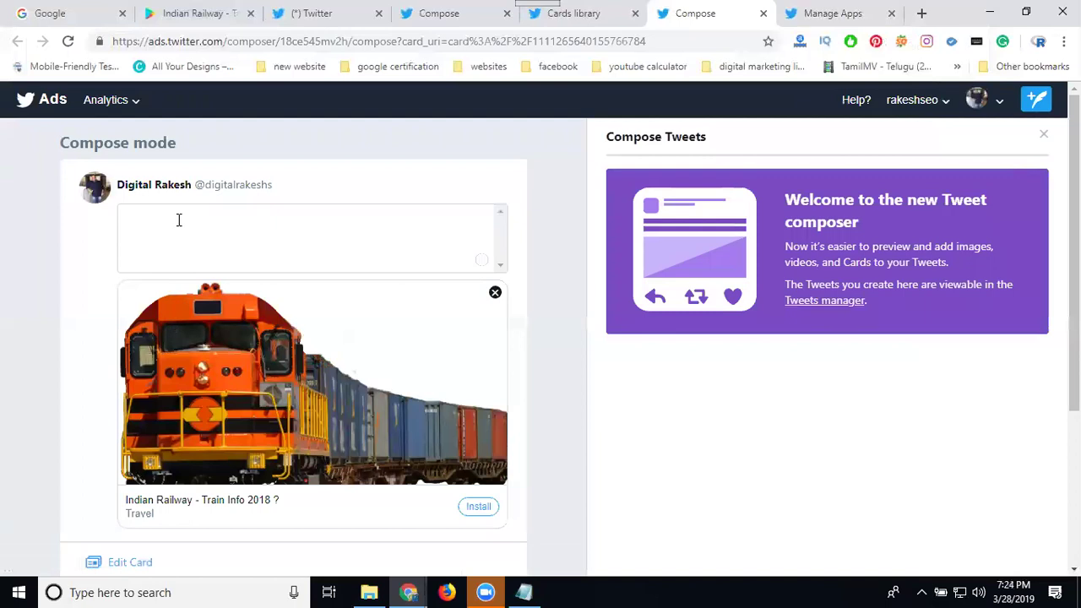
Open the "railway app" text file from the apps promotions folder on Local Disk (E:)
left_click(155, 218)
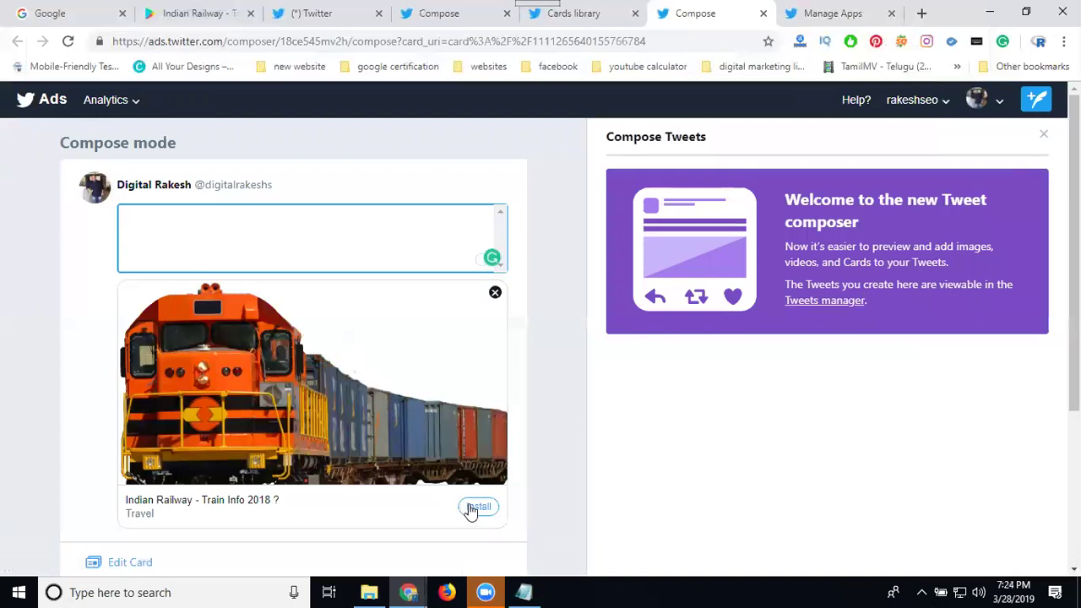
left_click(369, 592)
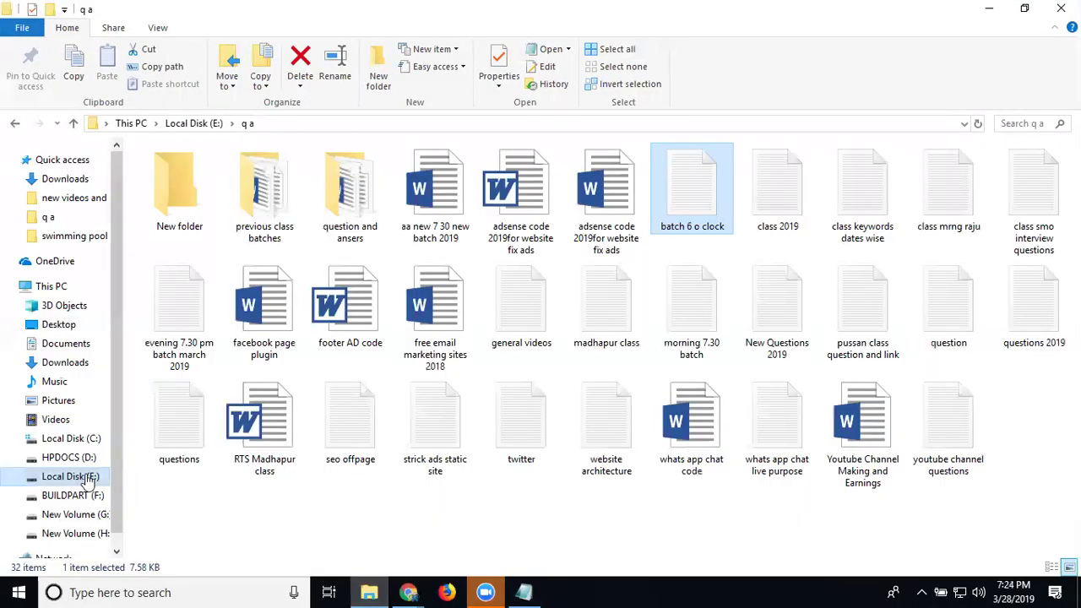
left_click(84, 477)
left_click(200, 193)
double_click(201, 192)
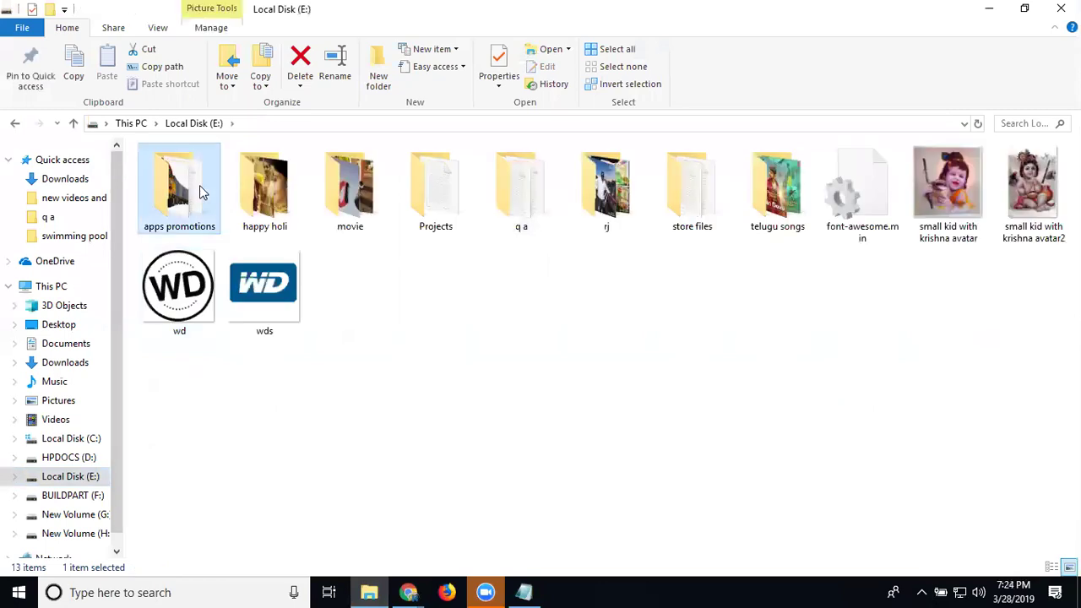
left_click(949, 200)
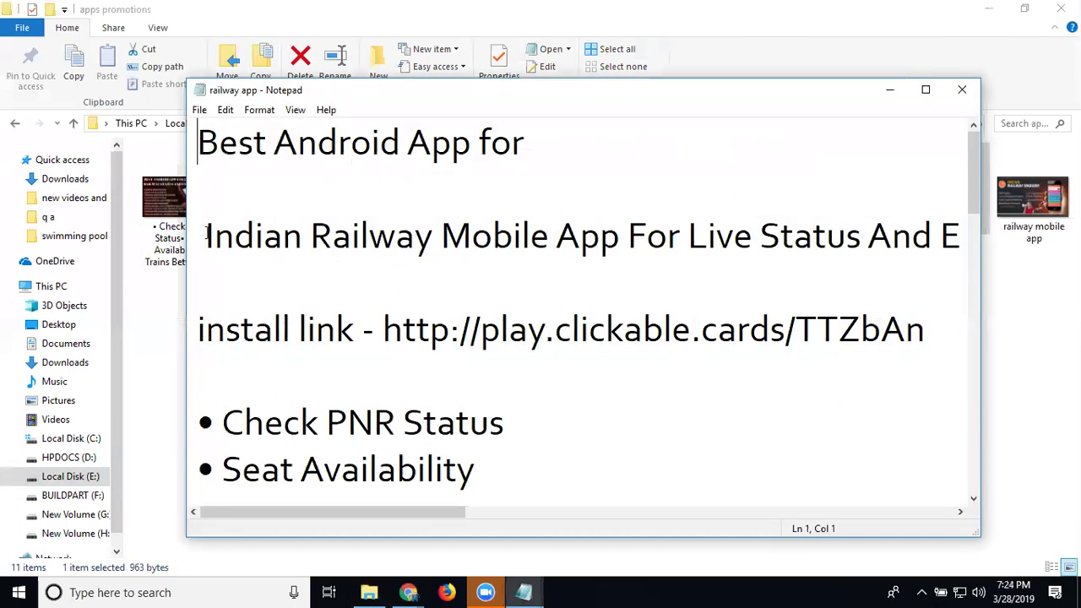
Copy the file's headline into the Tweet so it reads "Indian Railway Mobile App For Live Status And Enquiry 2019 on click to install"
left_click_drag(205, 236, 212, 263)
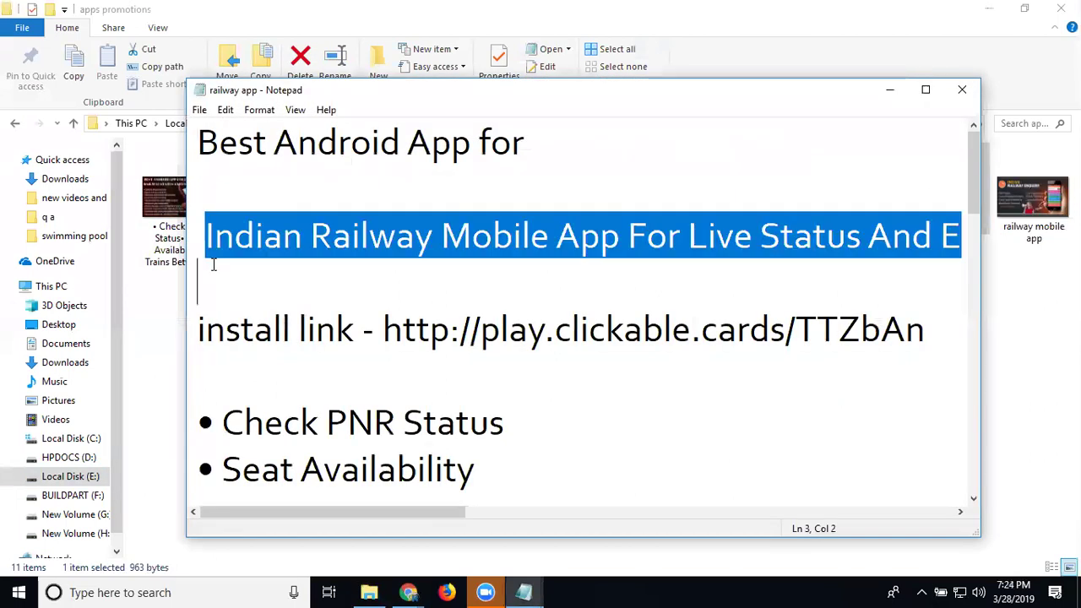
left_click(887, 89)
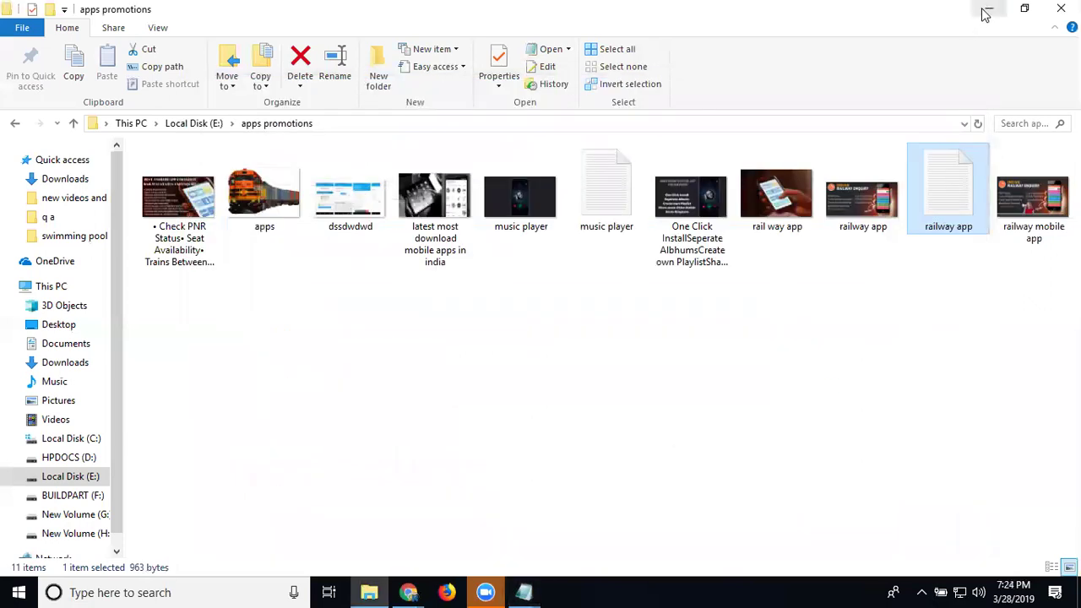
left_click(988, 9)
type("Indian Railway Mobile App For Live Status And Enquiry 2019 on click to install")
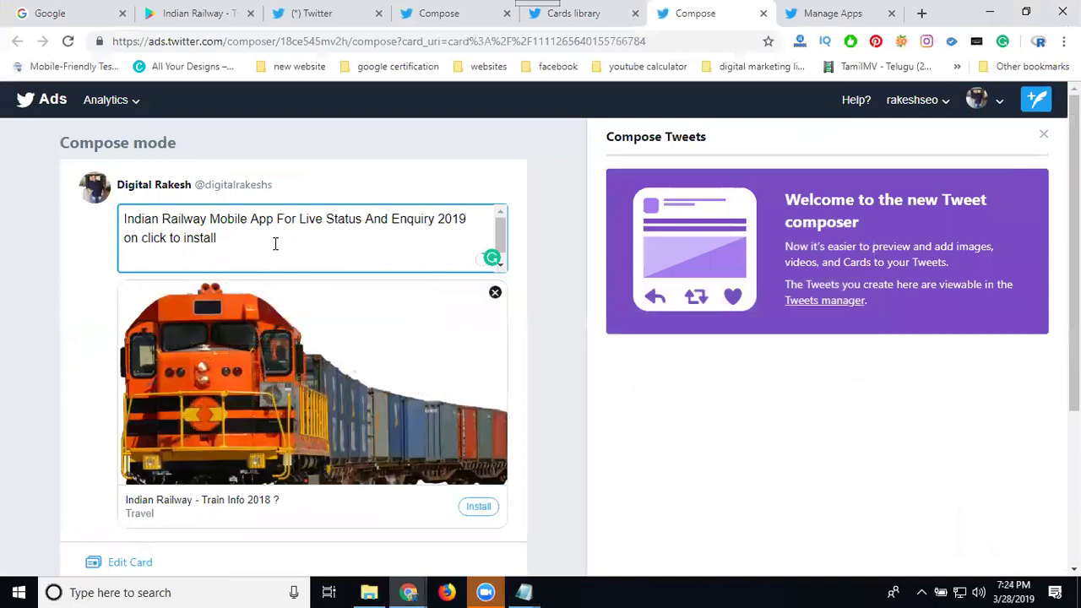
Turn "Railway" and "install" into hashtags in the Tweet text, and append the account's own hashtag and #mobileapps, separated by dashes
type("- #digitalrakesh")
left_click(163, 217)
type("#digitalrakesh")
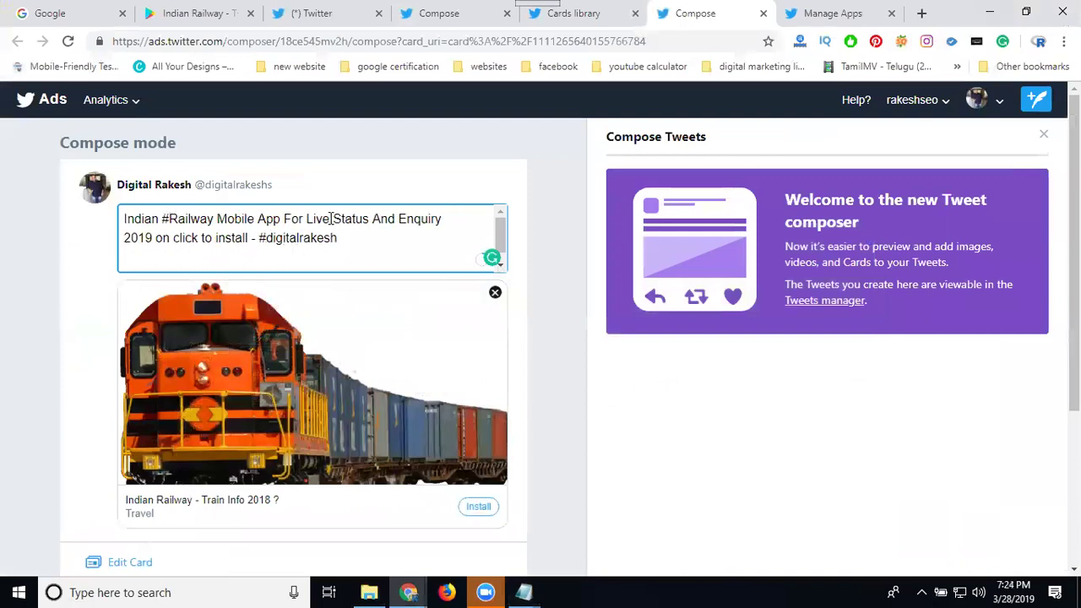
left_click(216, 239)
type("#")
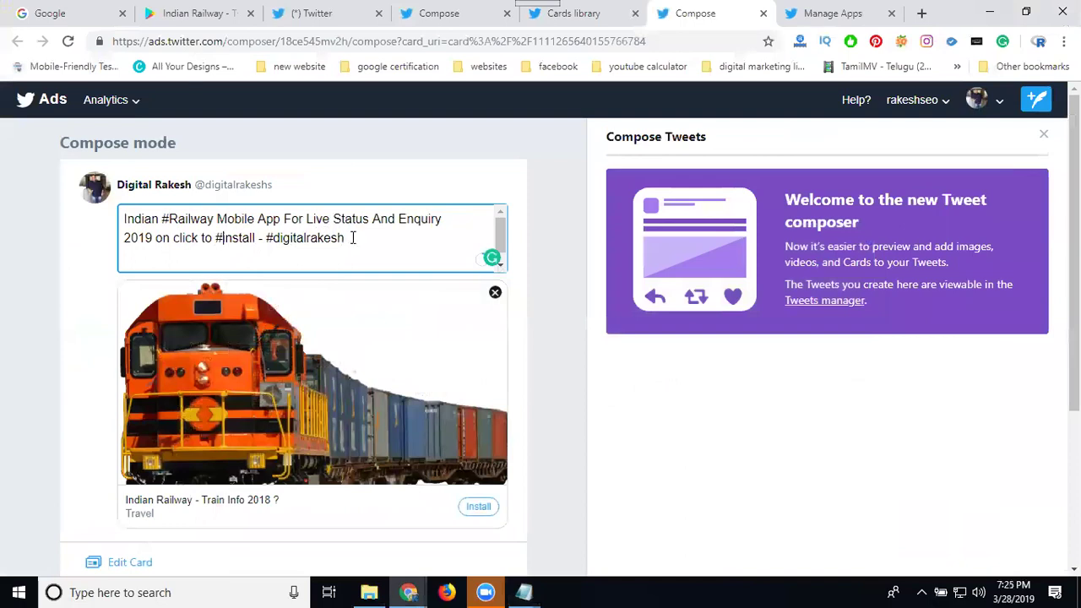
left_click(363, 237)
type("- #")
type("mobileapps")
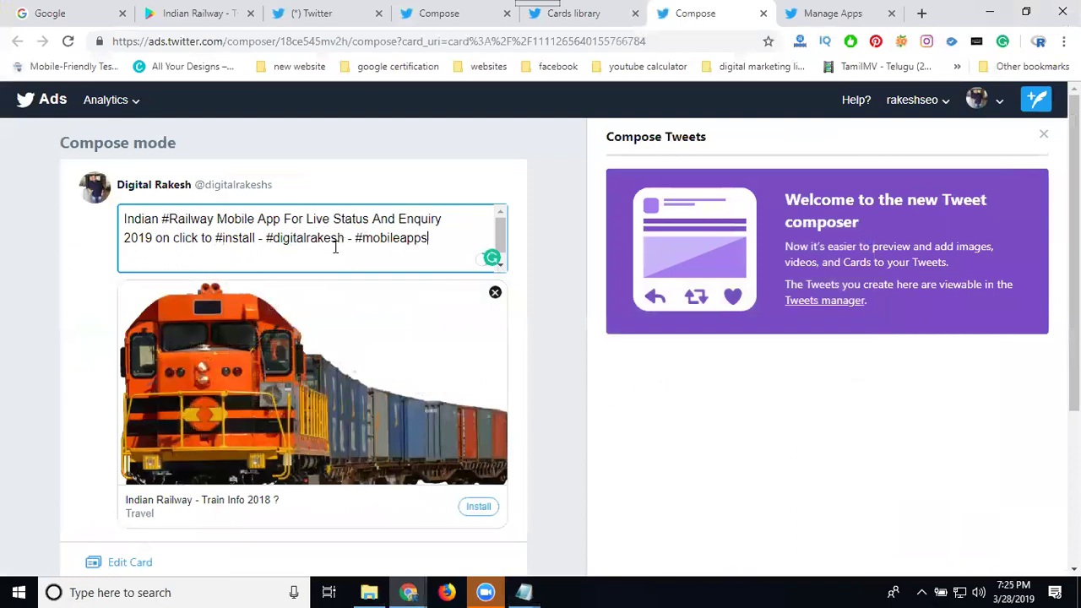
Turn off the Promoted-only option for the Tweet
scroll(325, 254, "down", 1)
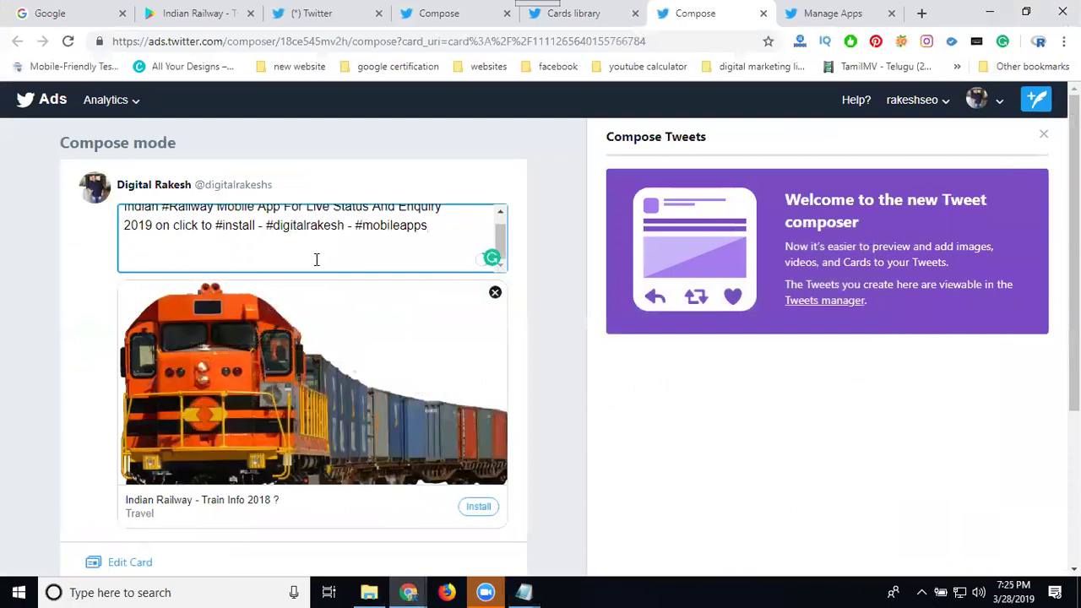
scroll(289, 388, "down", 2)
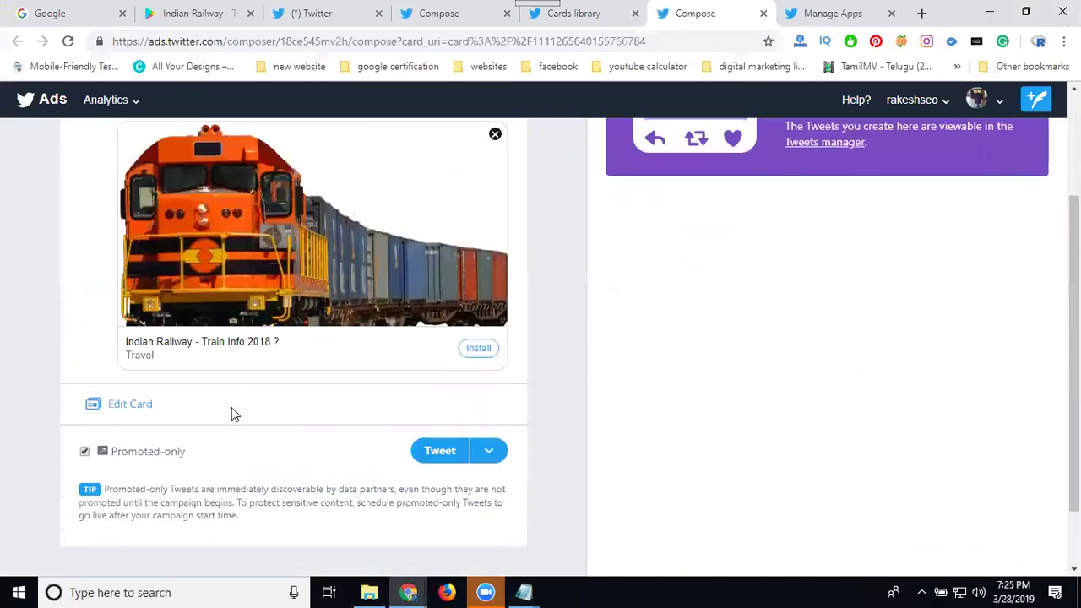
left_click(84, 452)
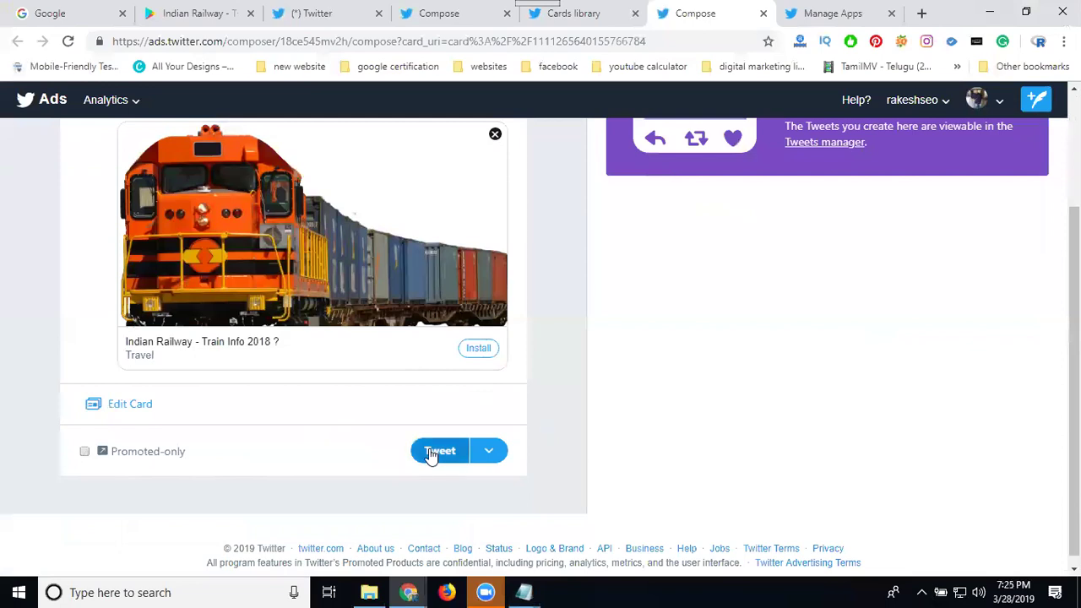
Switch the Tweet to scheduling, browse its date calendar month by month up to November 2019, and close the calendar
left_click(485, 457)
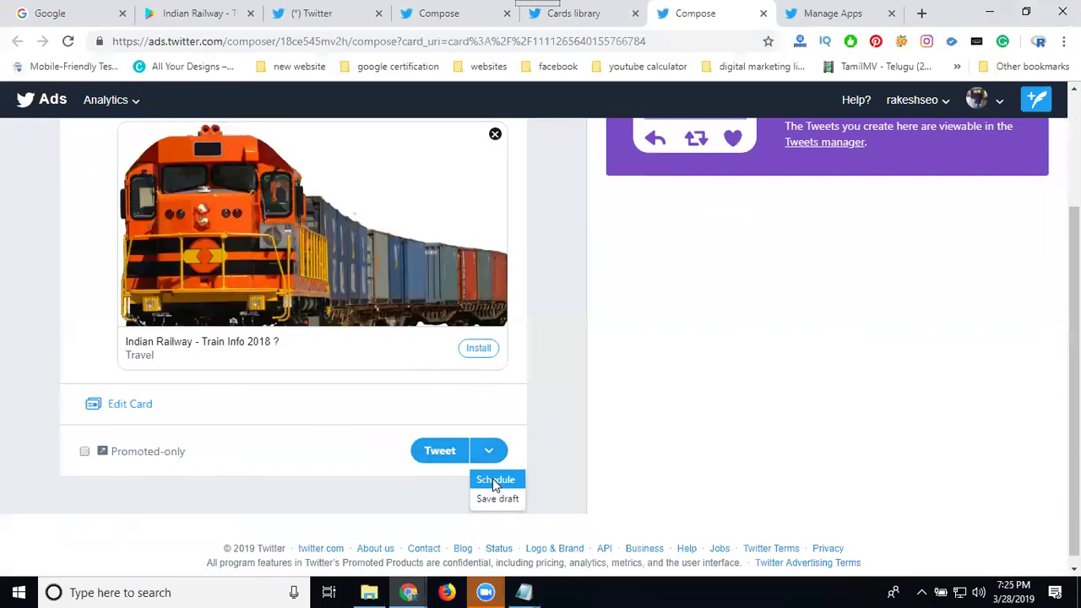
left_click(493, 481)
left_click(358, 451)
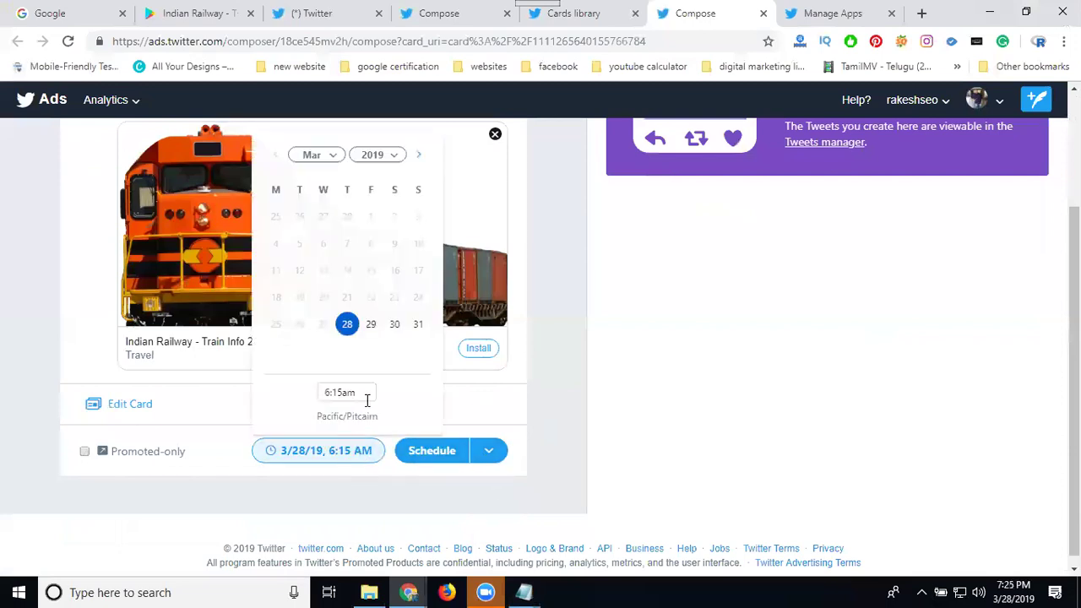
left_click(418, 156)
left_click(418, 156)
left_click(417, 156)
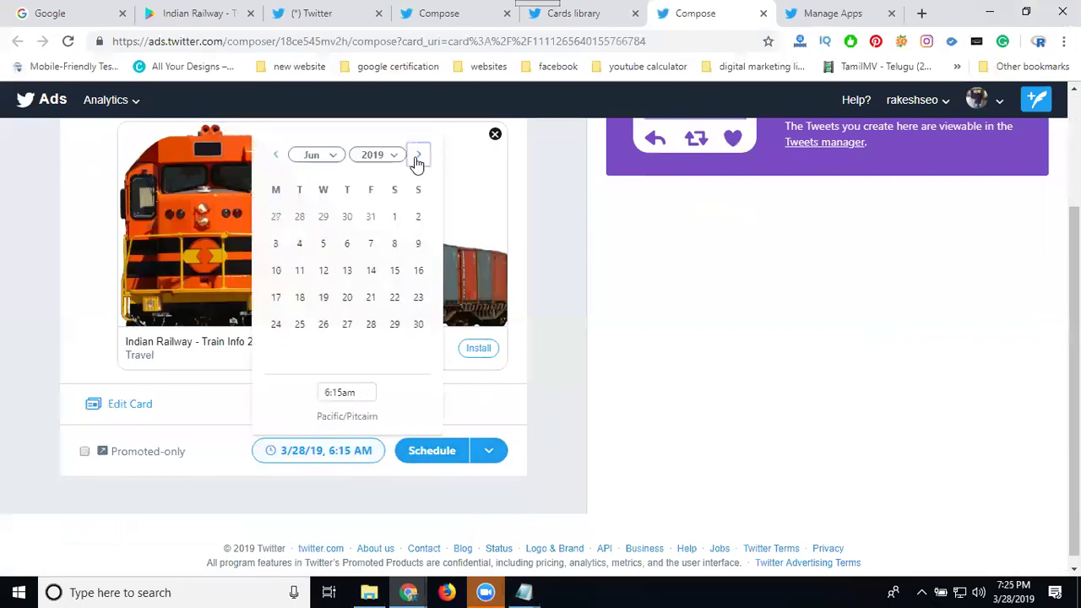
left_click(418, 156)
left_click(418, 156)
left_click(418, 157)
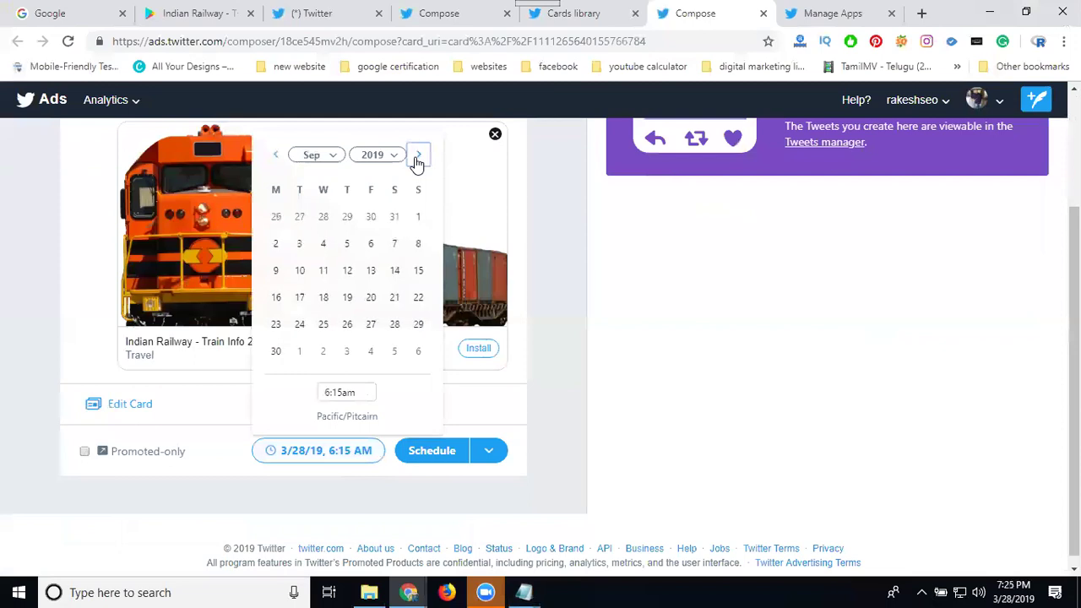
left_click(418, 157)
left_click(418, 156)
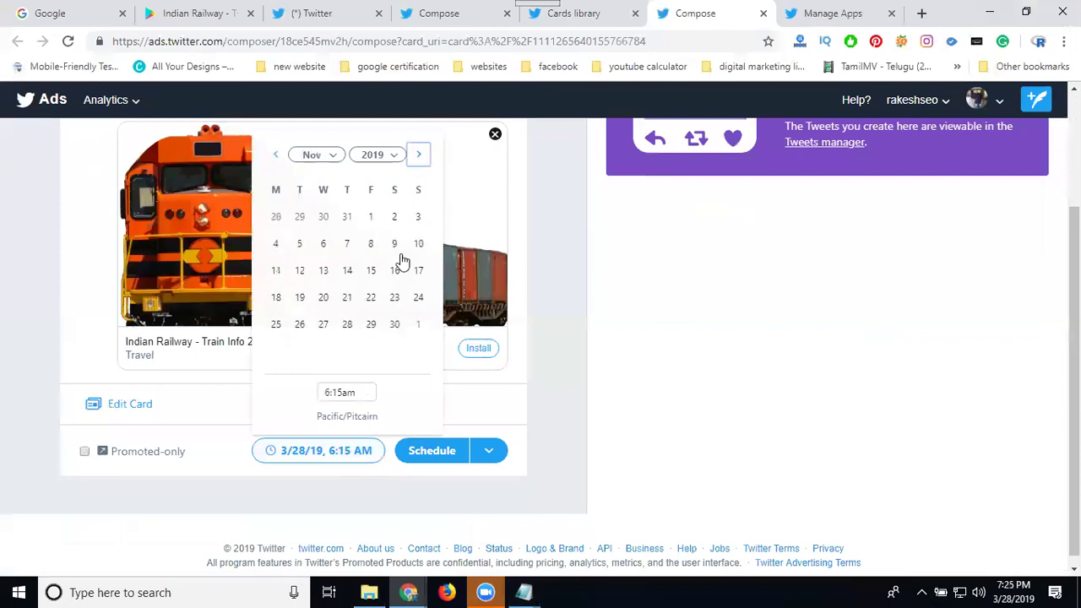
left_click(555, 286)
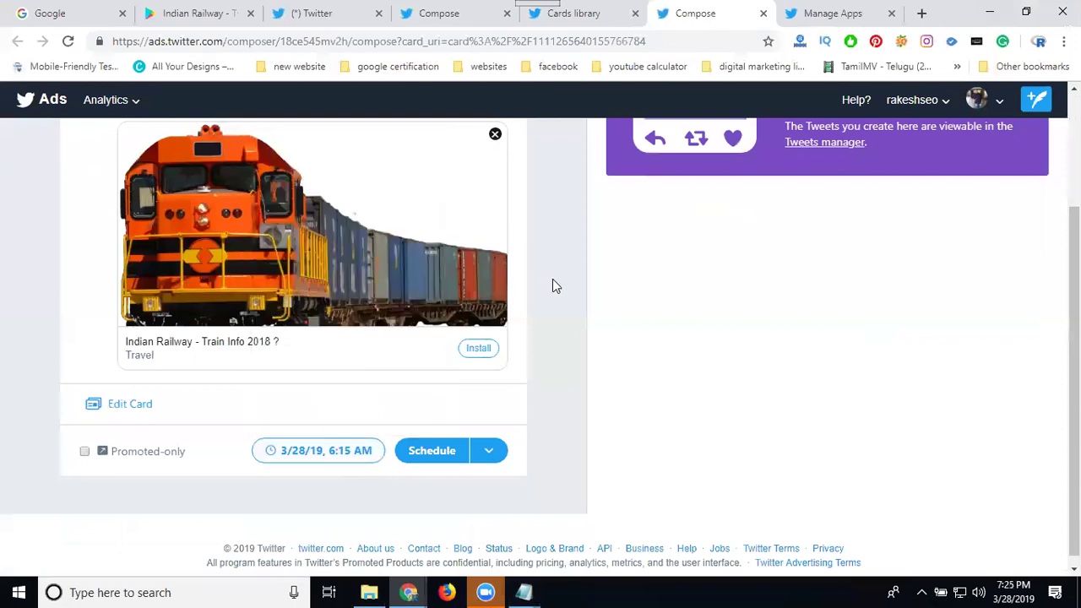
Switch from scheduling back to immediate posting and publish the Tweet
left_click(490, 454)
left_click(492, 478)
left_click(435, 451)
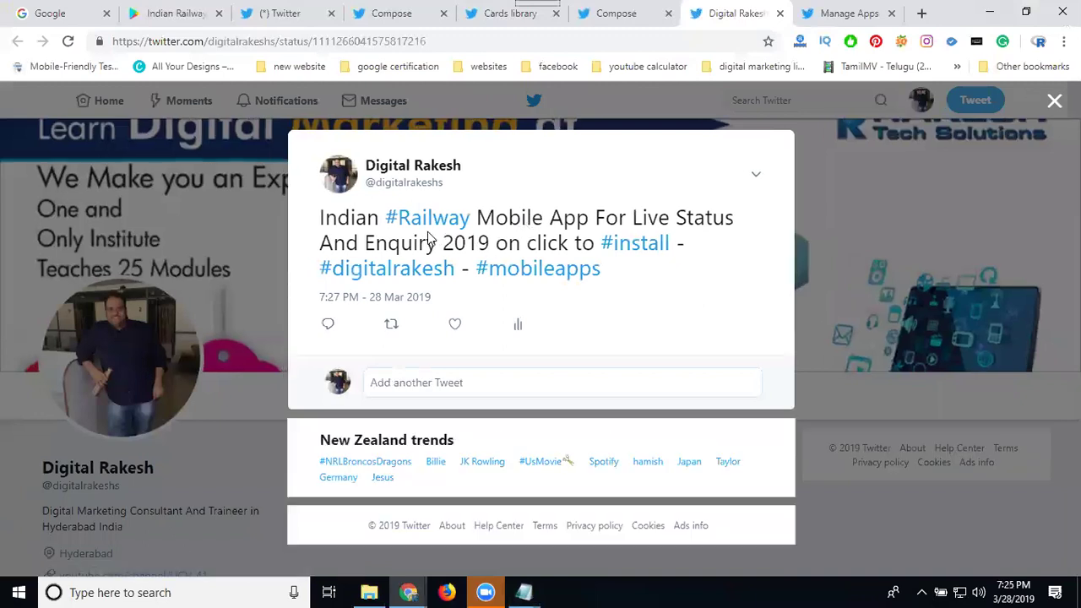
Load the mobile.twitter.com home timeline and examine the published railway app Tweet with its image and Install link
left_click(279, 15)
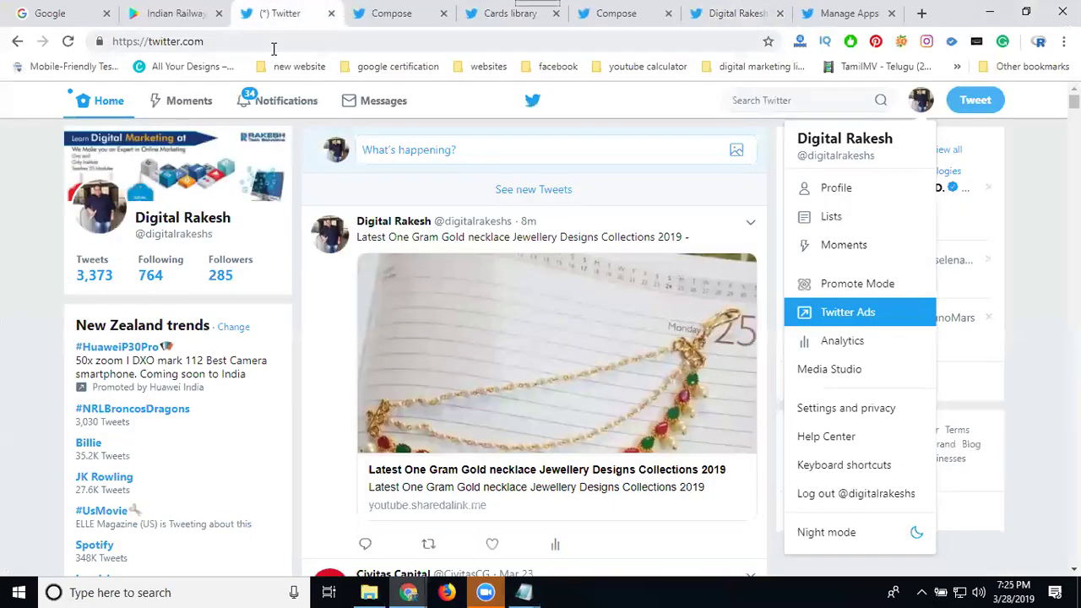
left_click(158, 40)
left_click(152, 46)
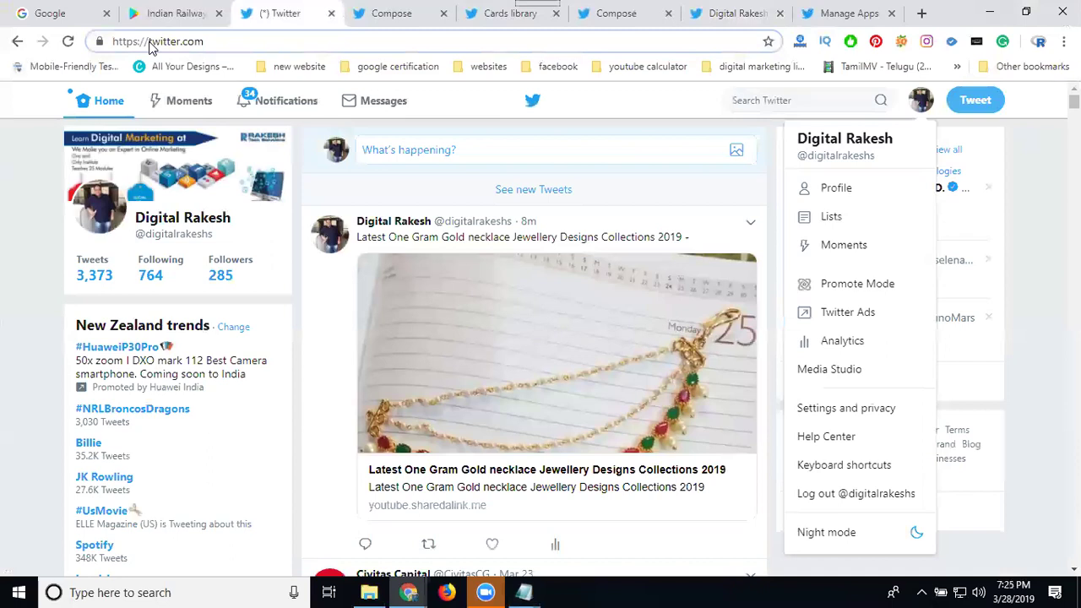
key("Return")
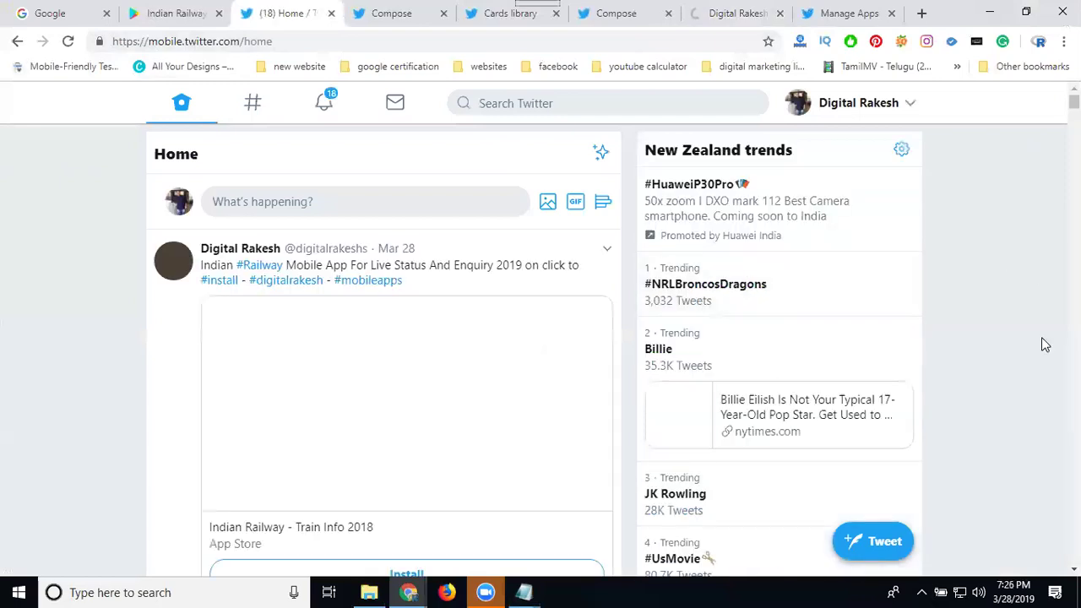
scroll(497, 385, "down", 2)
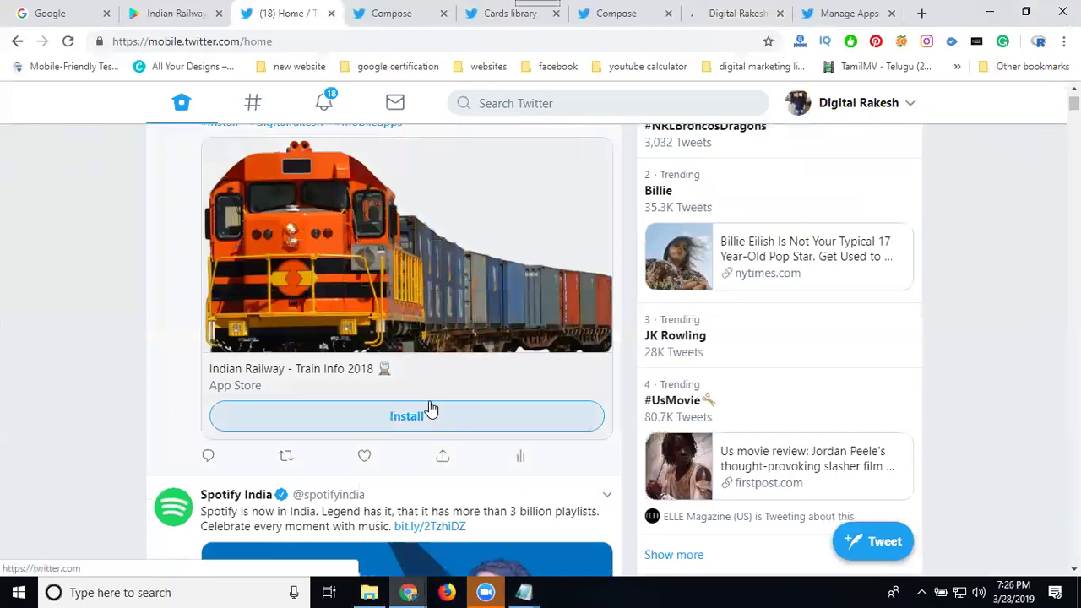
On the desktop Twitter site, close the opened Tweet view and find the railway app Tweet on the account's profile
left_click(731, 13)
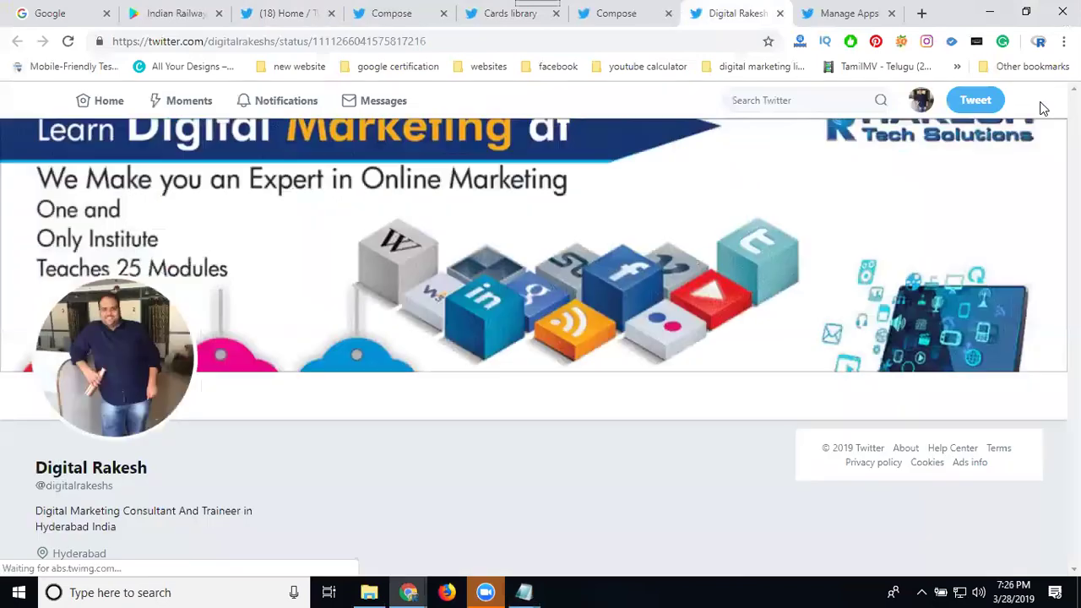
left_click(1041, 102)
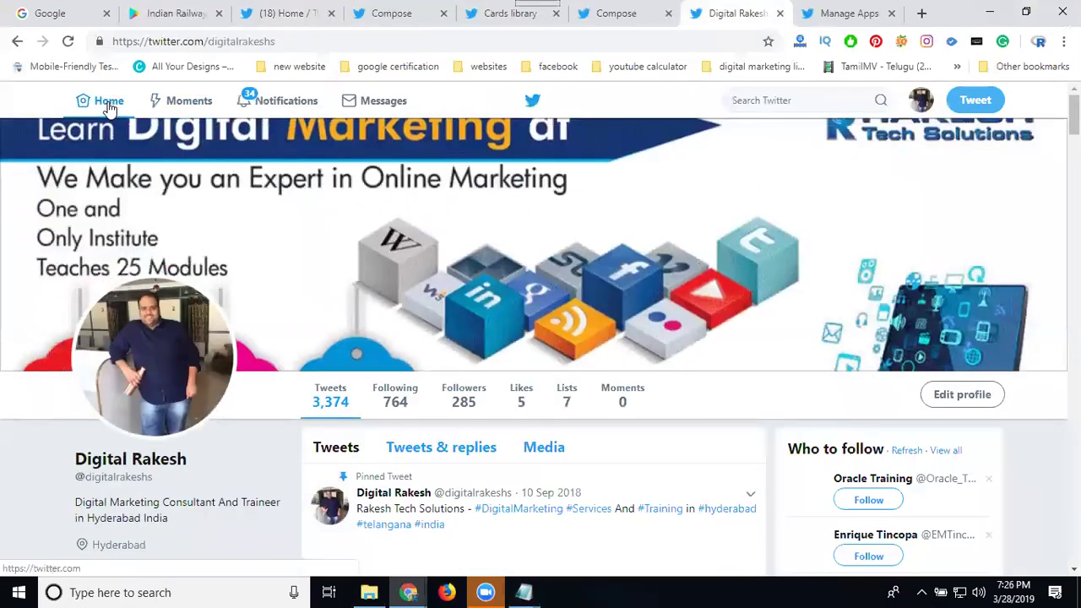
left_click(68, 42)
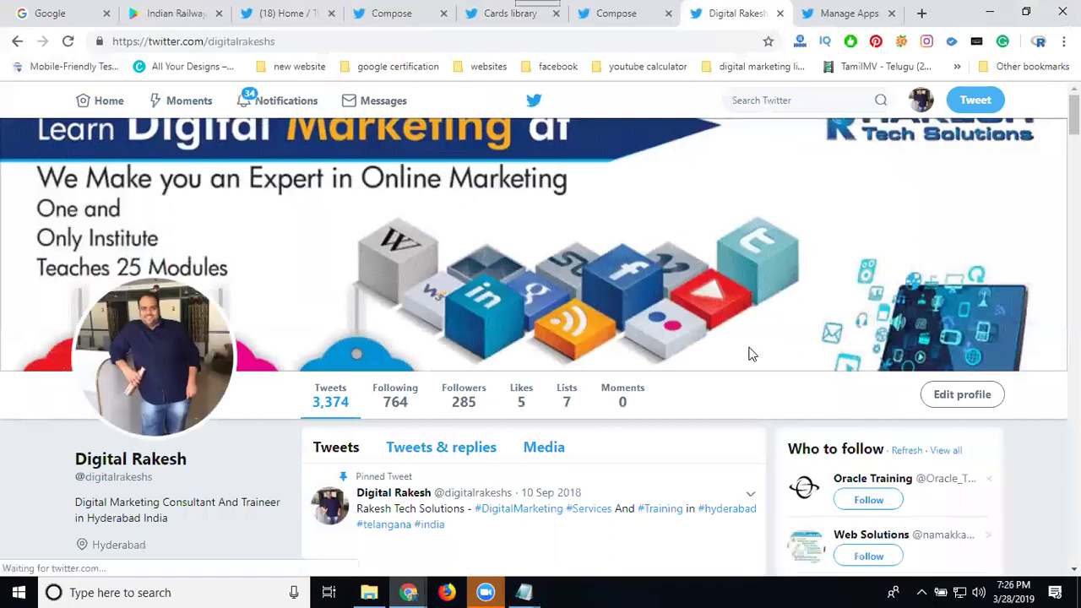
scroll(748, 355, "down", 10)
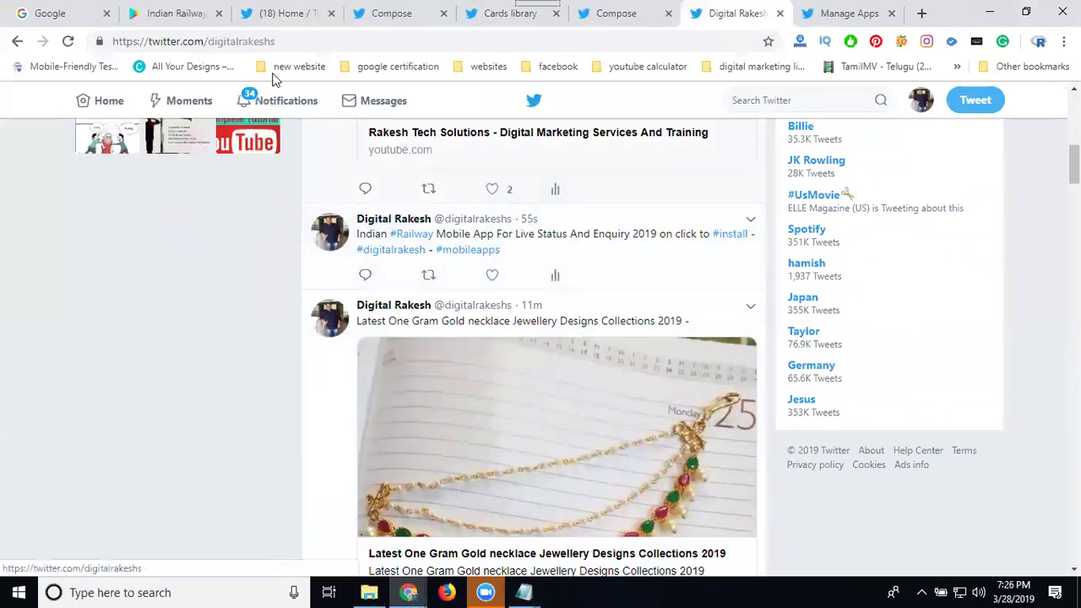
Return to the mobile.twitter.com home timeline, refresh it and look through the newest Tweets
left_click(278, 13)
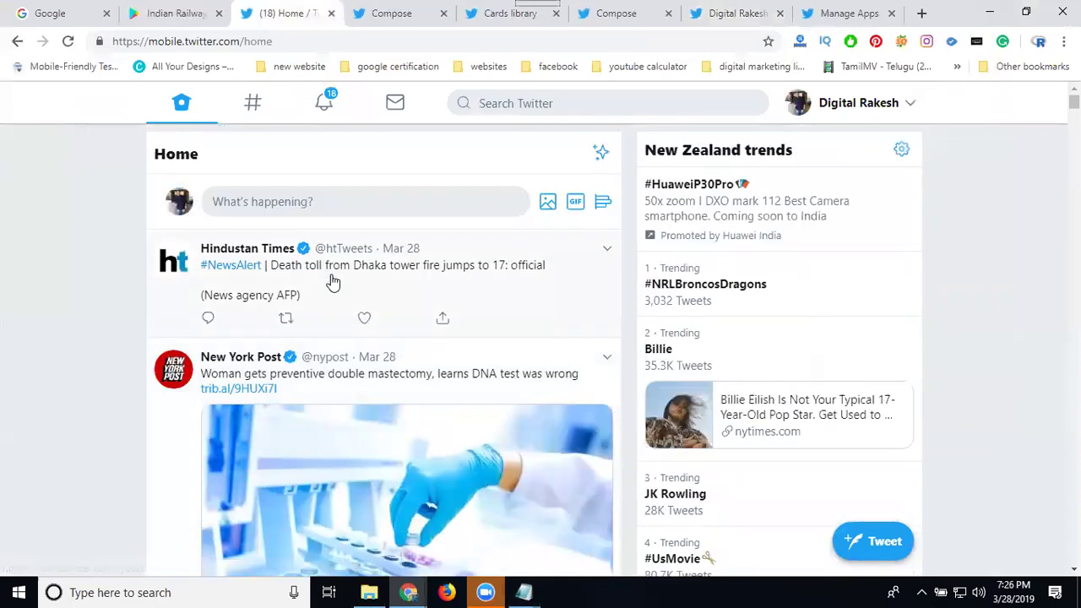
left_click(180, 108)
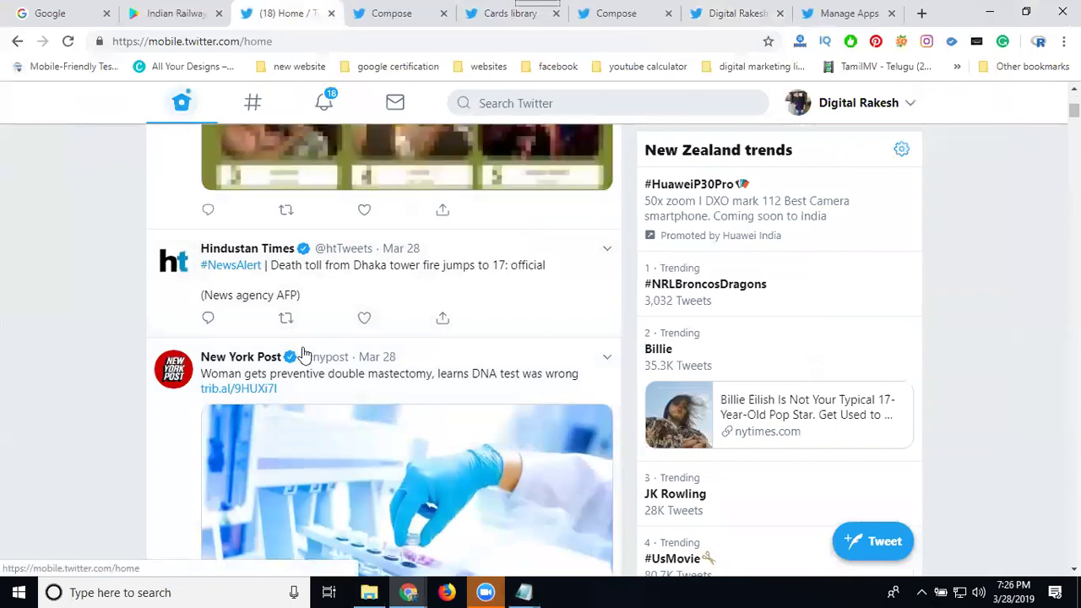
scroll(309, 365, "up", 4)
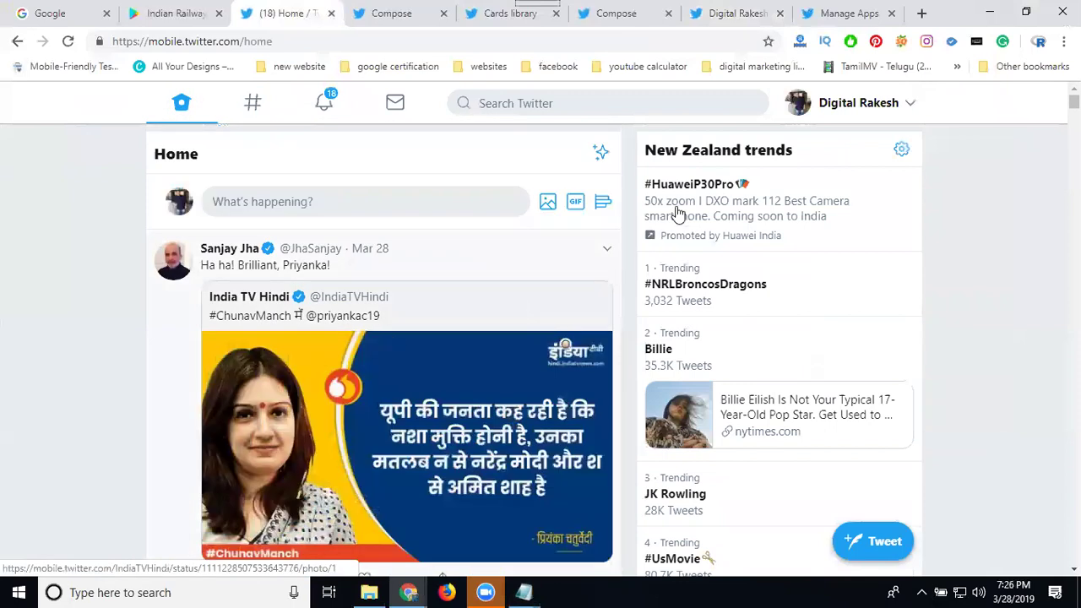
Open the account's own profile on mobile.twitter.com and find the railway app Tweet below the pinned Tweet
left_click(819, 110)
left_click(892, 267)
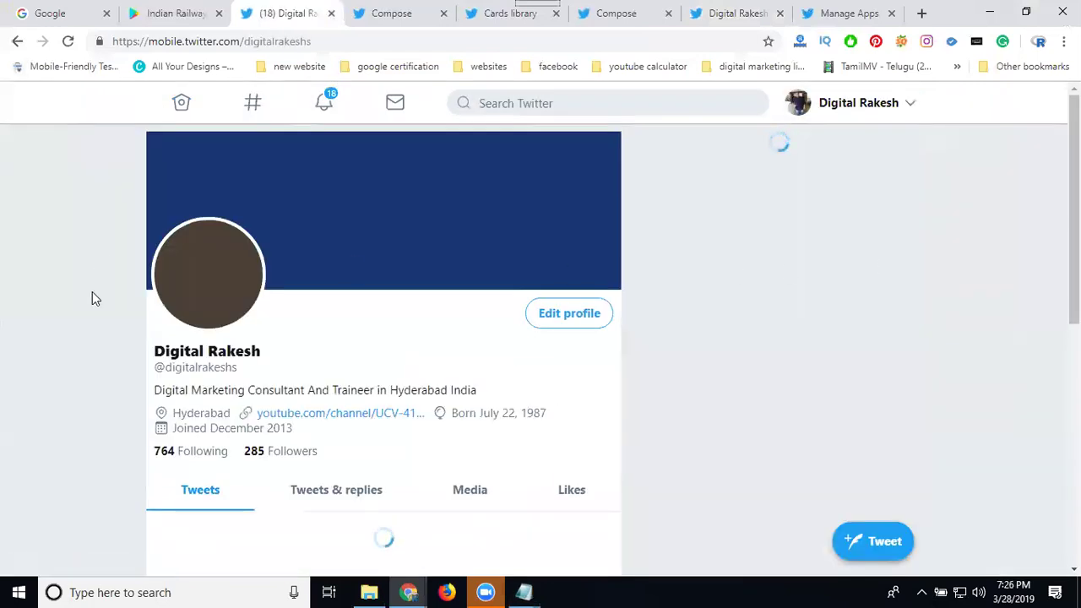
scroll(92, 295, "down", 4)
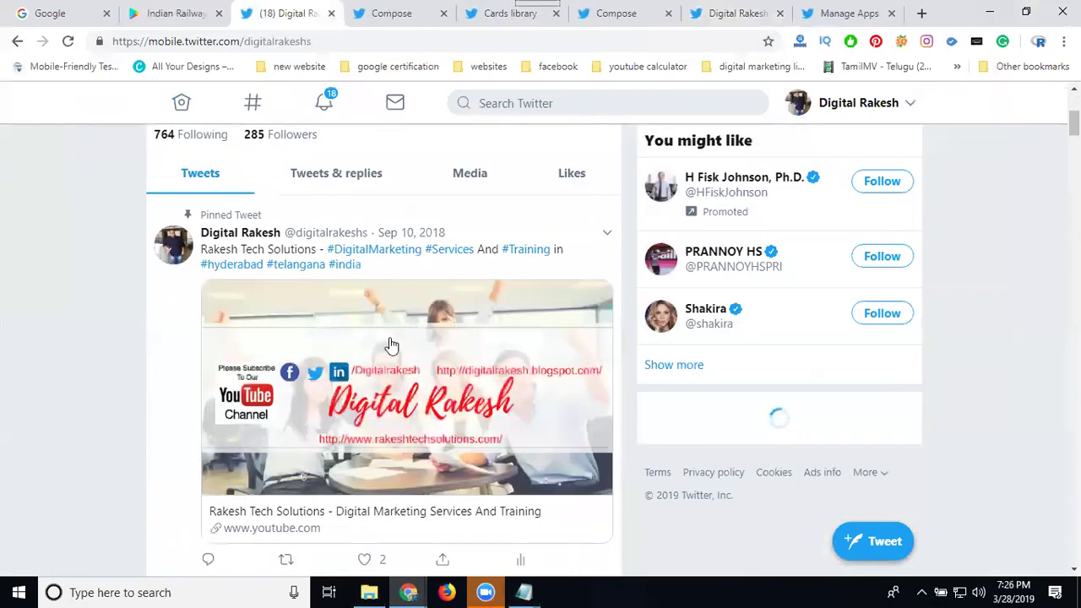
scroll(391, 345, "down", 5)
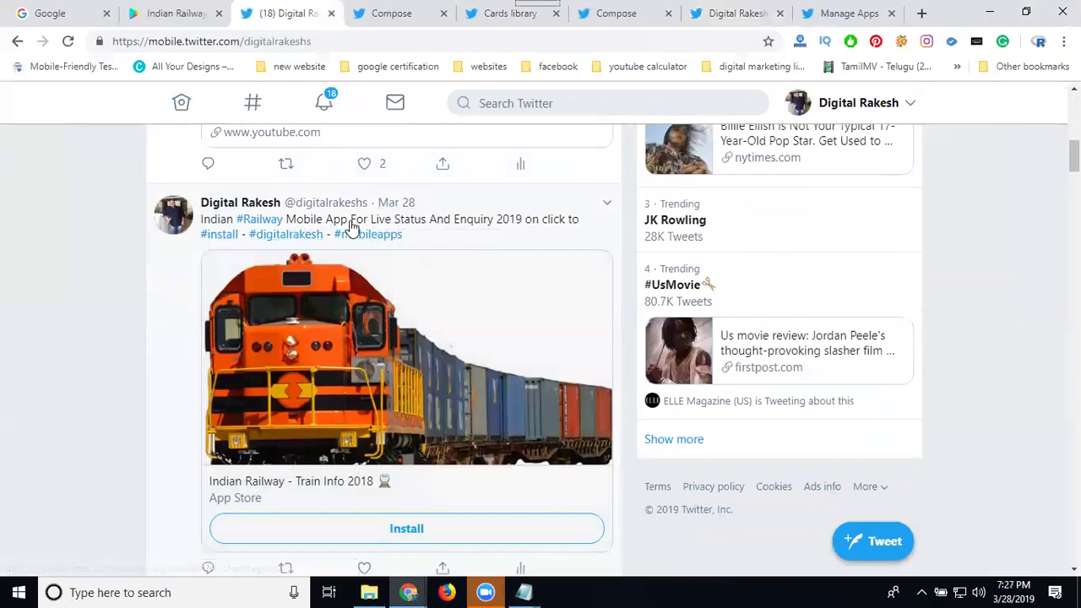
Compare the railway app Tweet on the desktop profile with its mobile.twitter.com version, including the image and Install link
left_click(731, 14)
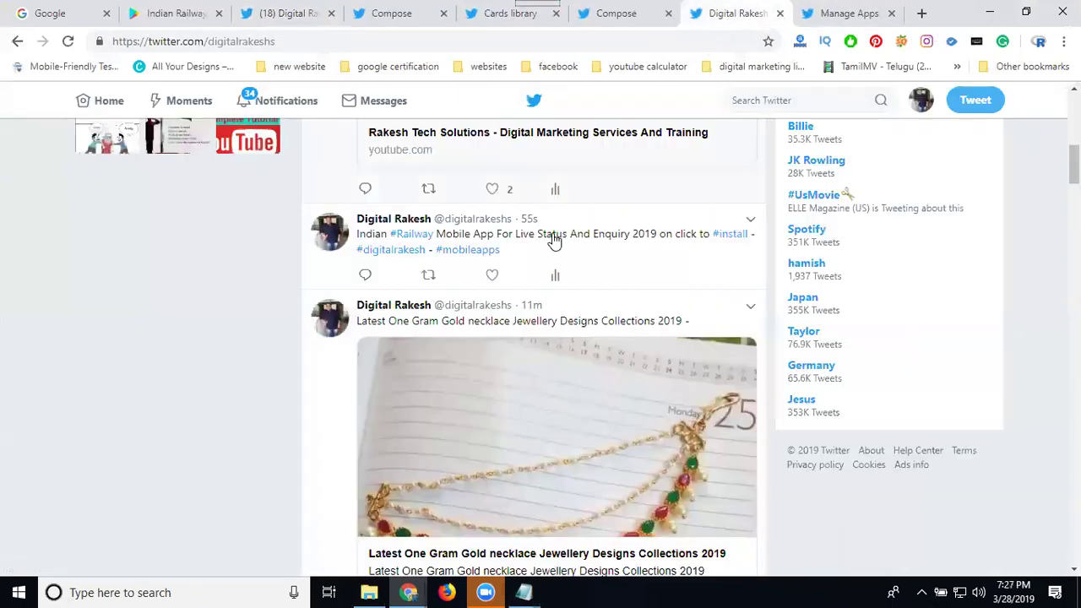
left_click(301, 14)
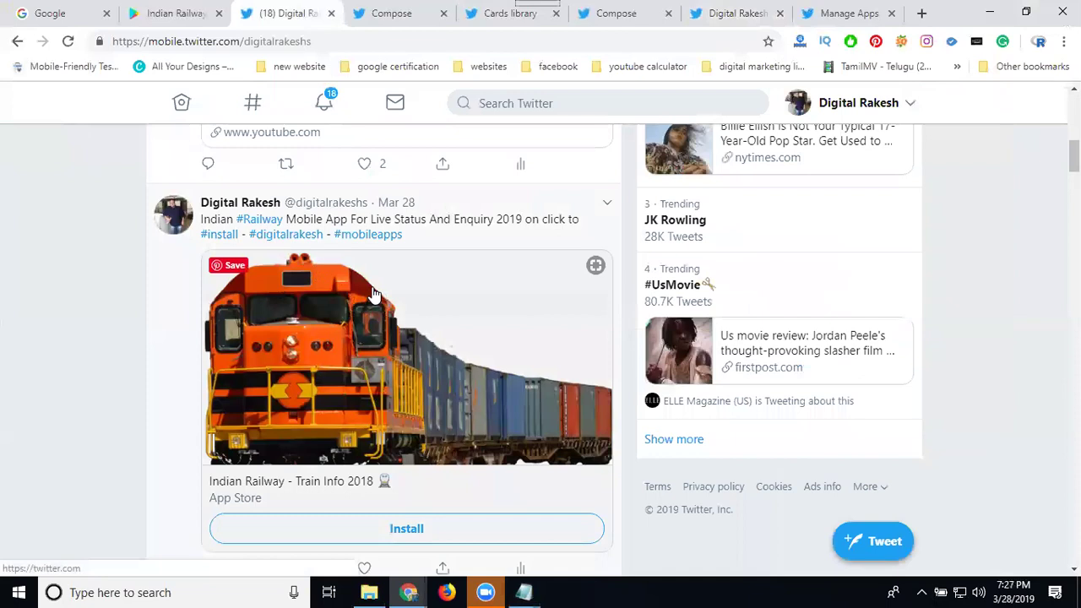
scroll(400, 411, "down", 2)
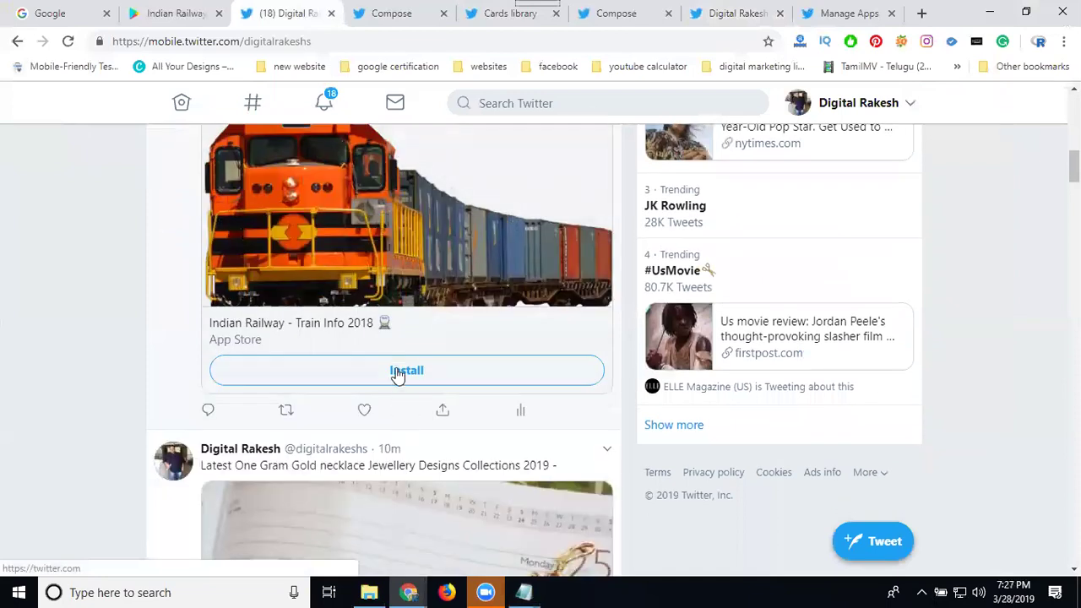